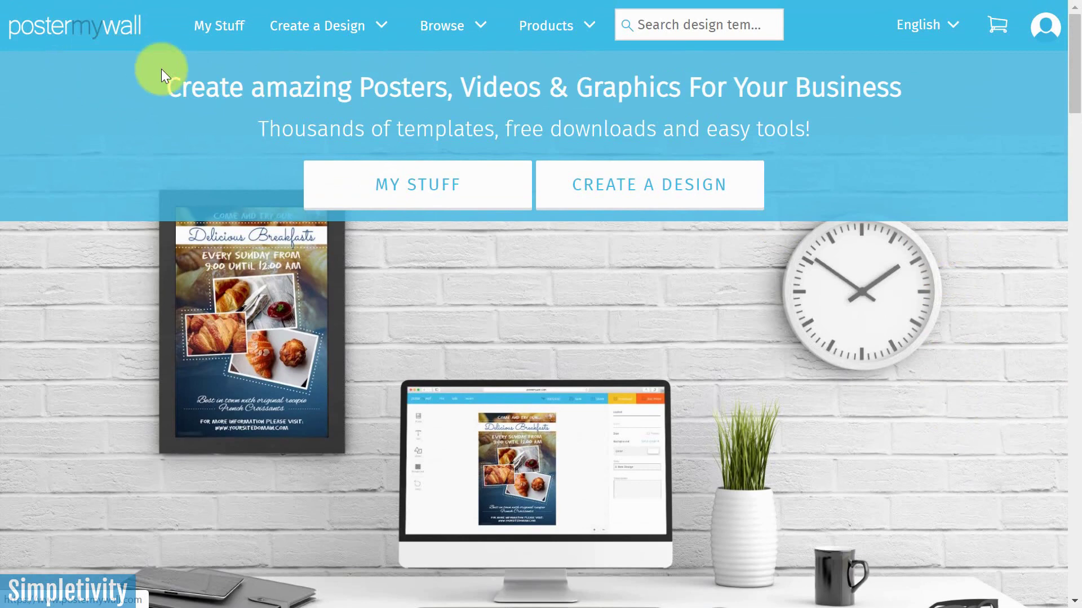
Go to MY STUFF to view My Designs, then bring up the NEW dropdown.
click(431, 189)
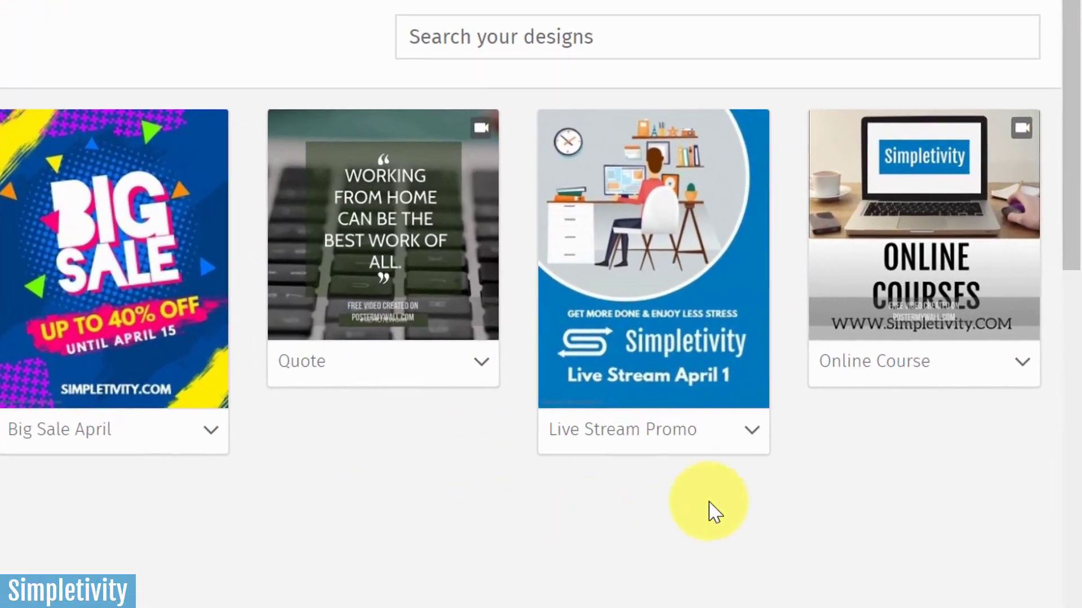
mouse_move(847, 323)
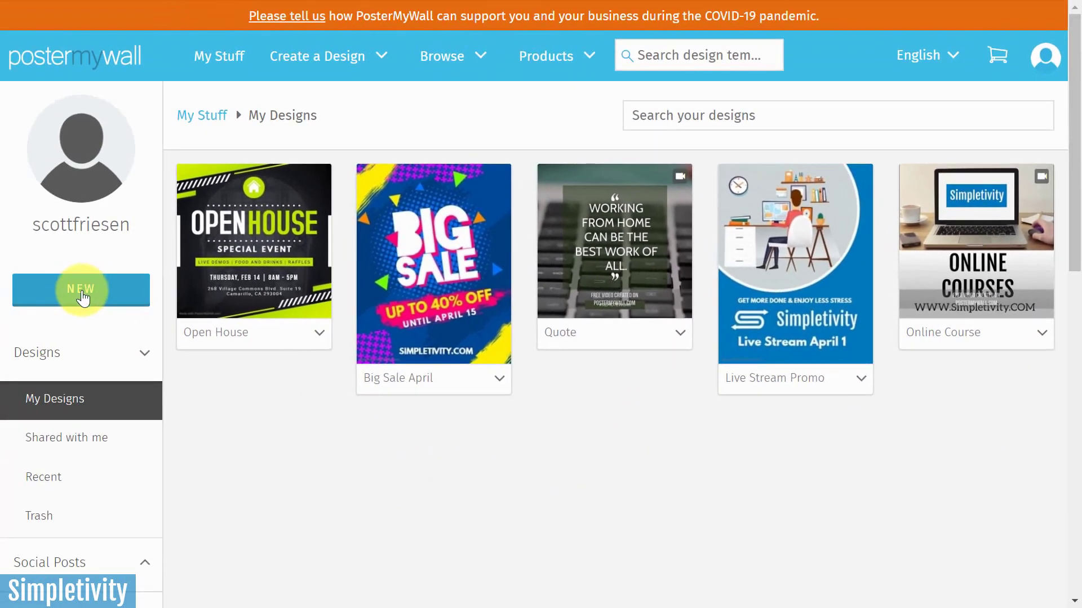
click(83, 297)
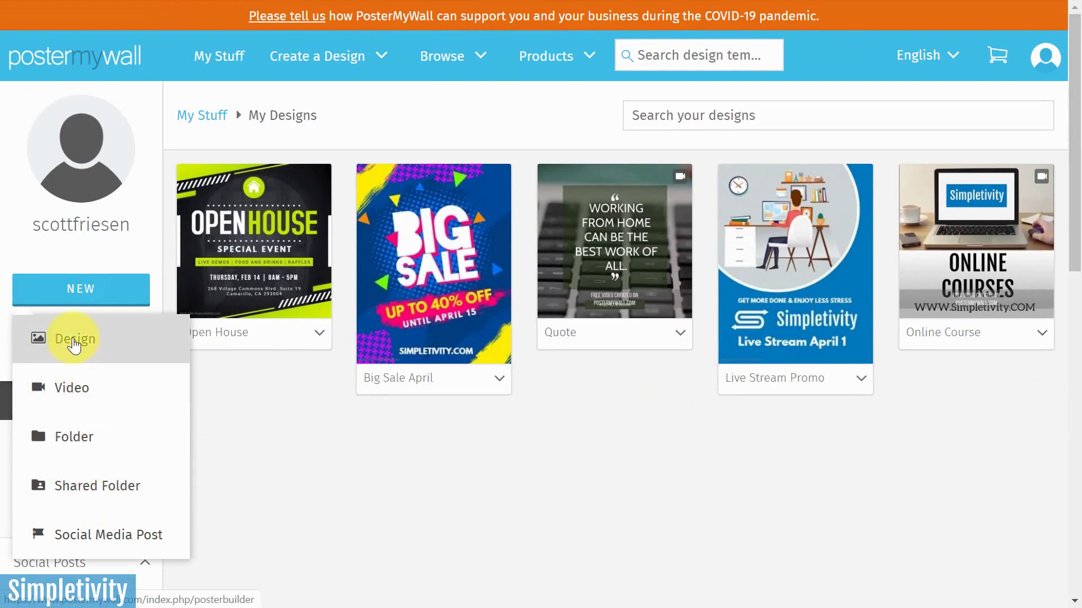
Start a new design, browse the template gallery, and open the Small Business flyer category.
click(75, 339)
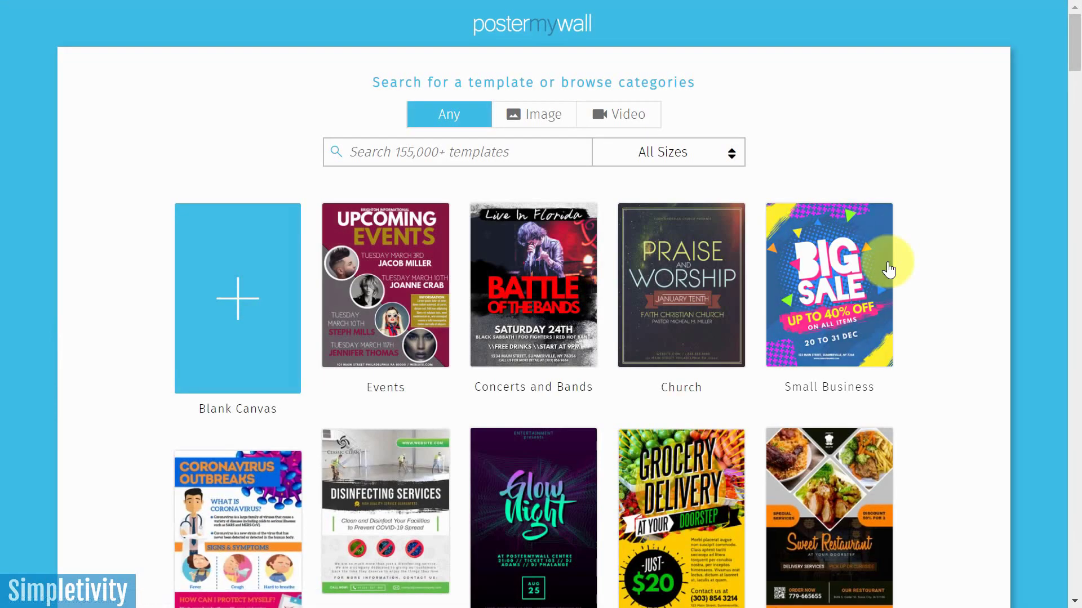
scroll(937, 246, down, 8)
scroll(937, 246, down, 20)
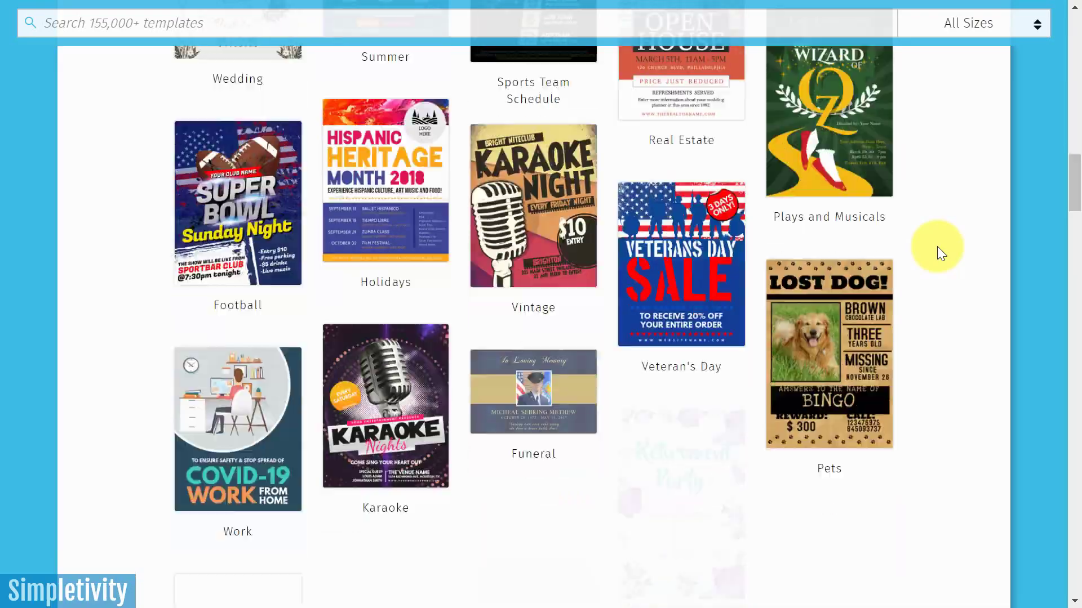
scroll(938, 245, up, 20)
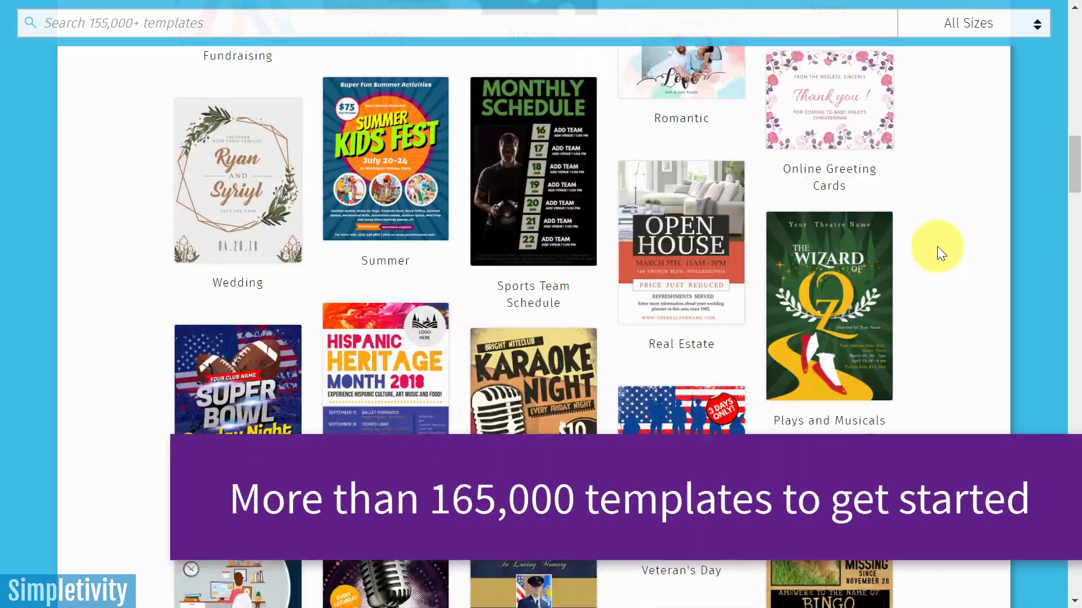
scroll(937, 247, up, 5)
scroll(938, 247, down, 3)
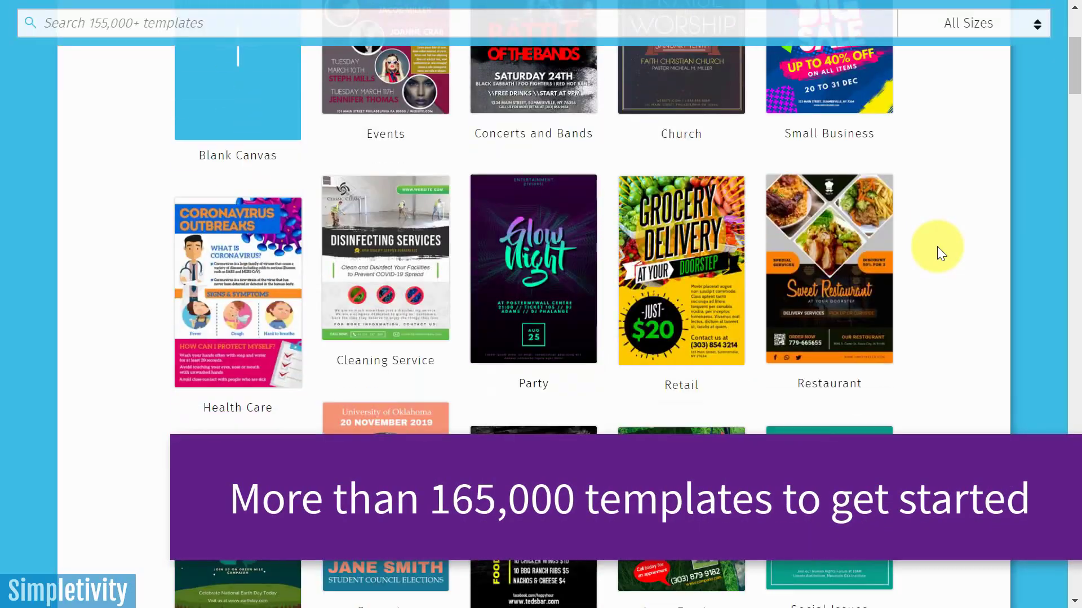
scroll(937, 246, up, 3)
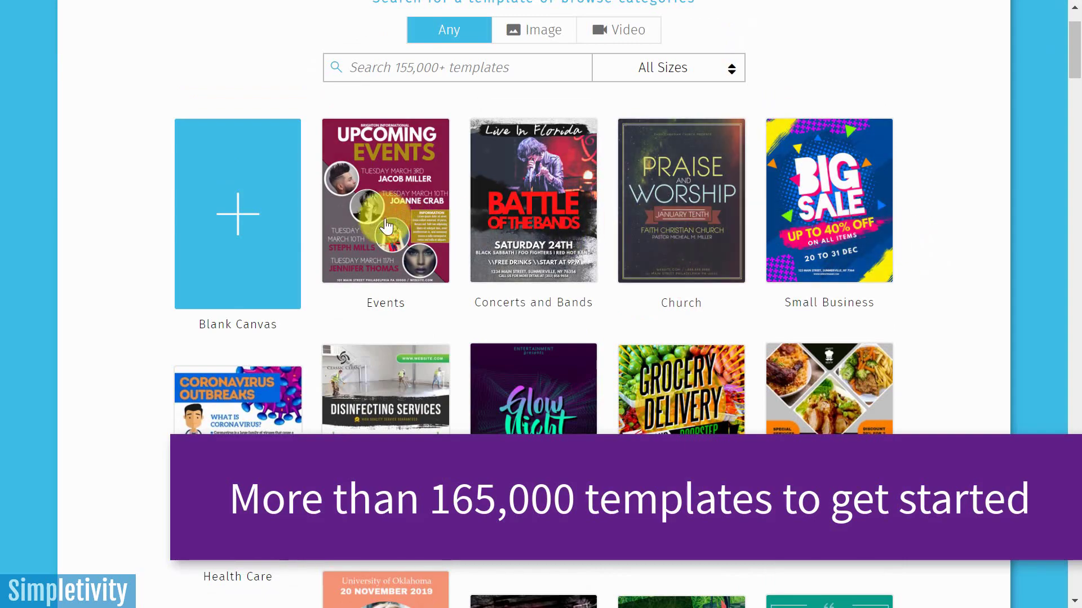
scroll(969, 231, up, 2)
scroll(968, 231, down, 3)
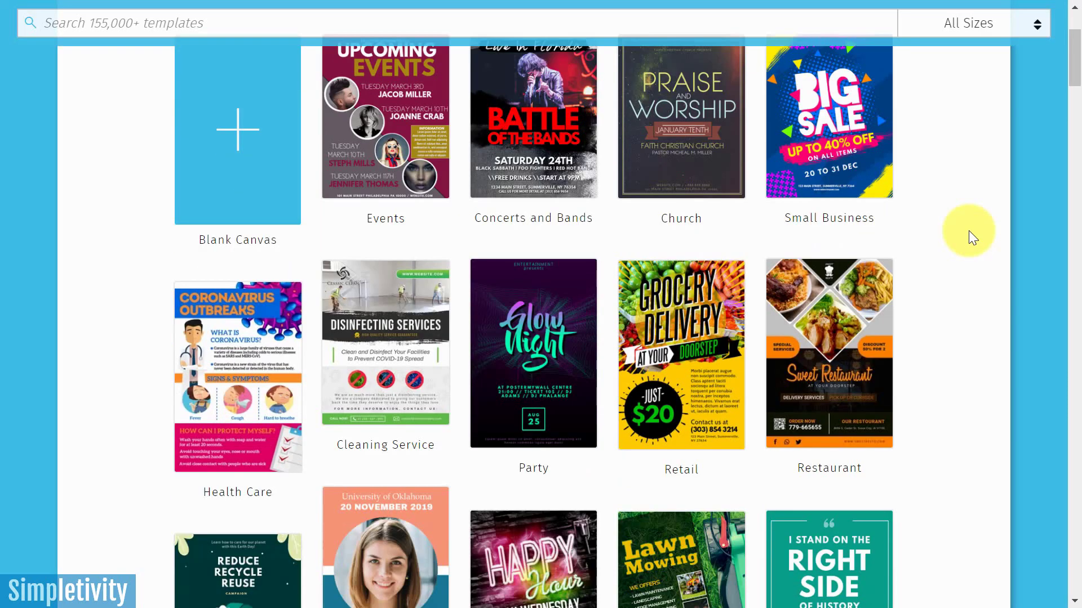
scroll(968, 231, up, 2)
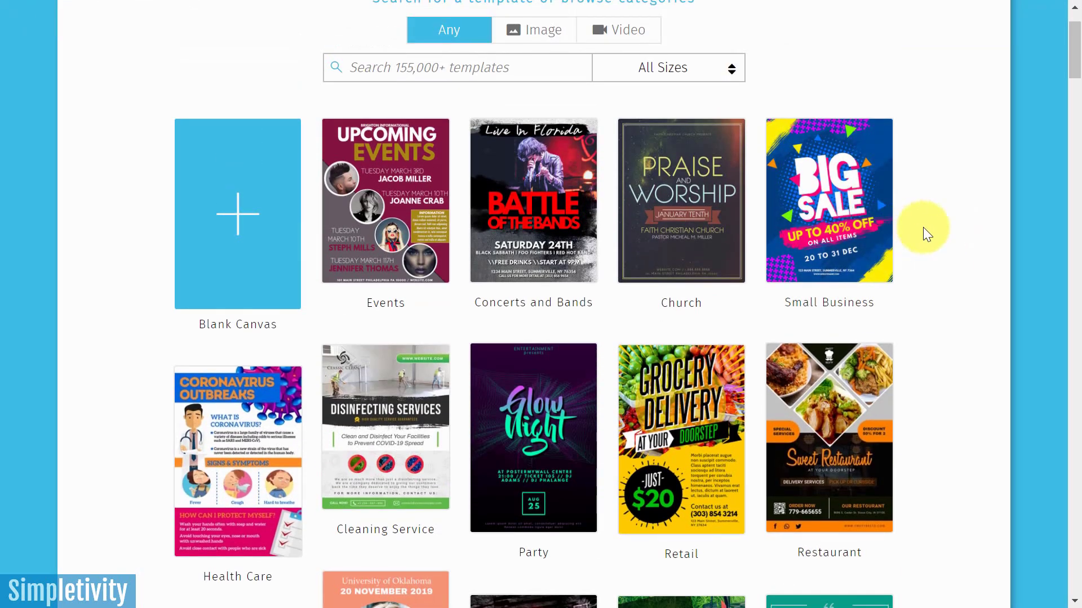
click(830, 213)
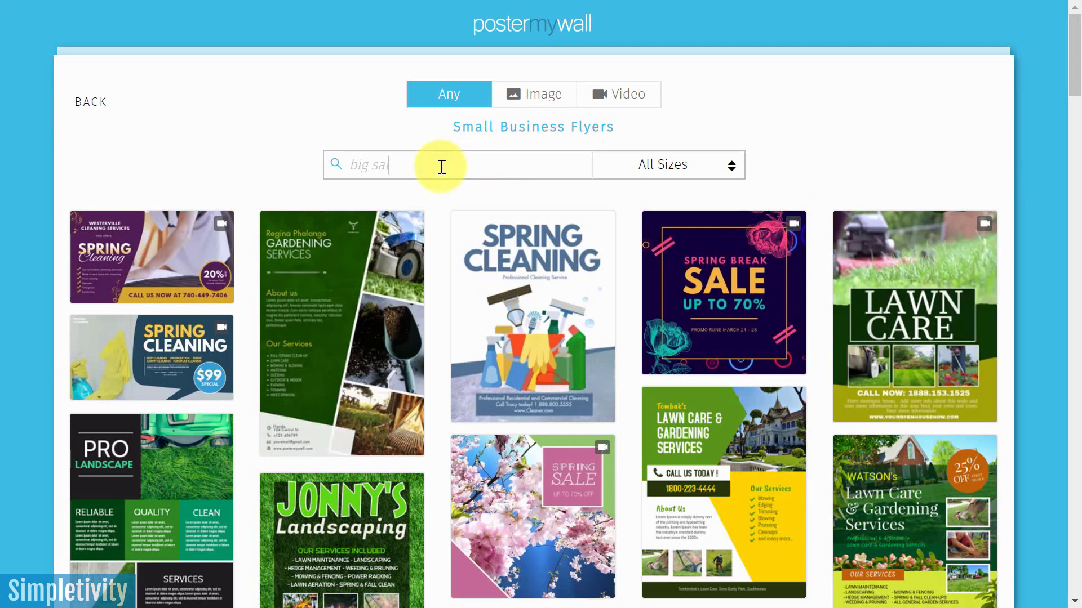
Search 'big sale', compare a few templates, and customize the blue Big Sale flyer.
key(Return)
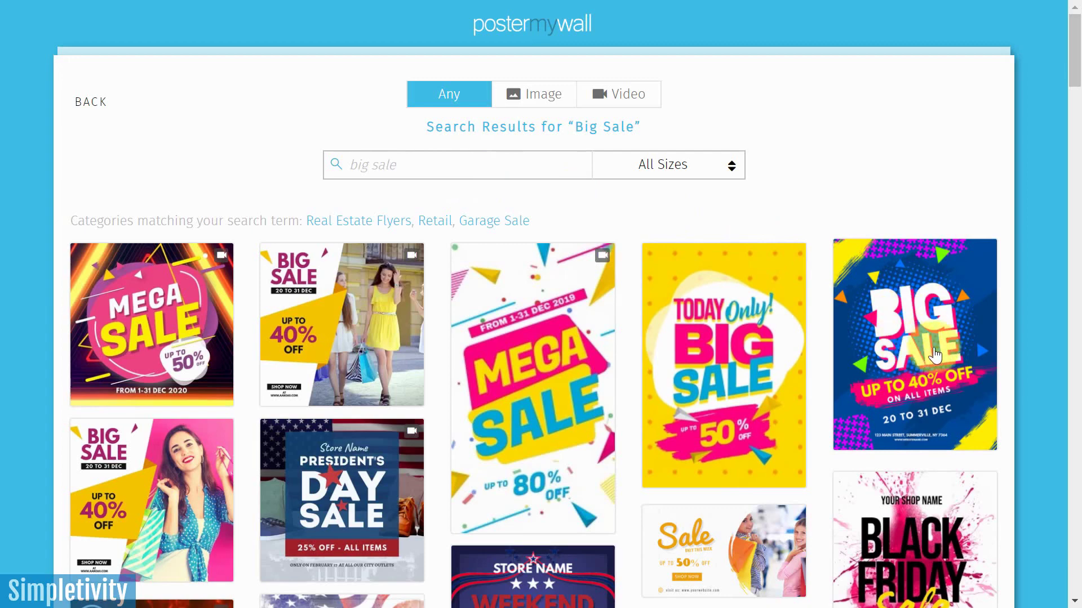
click(911, 333)
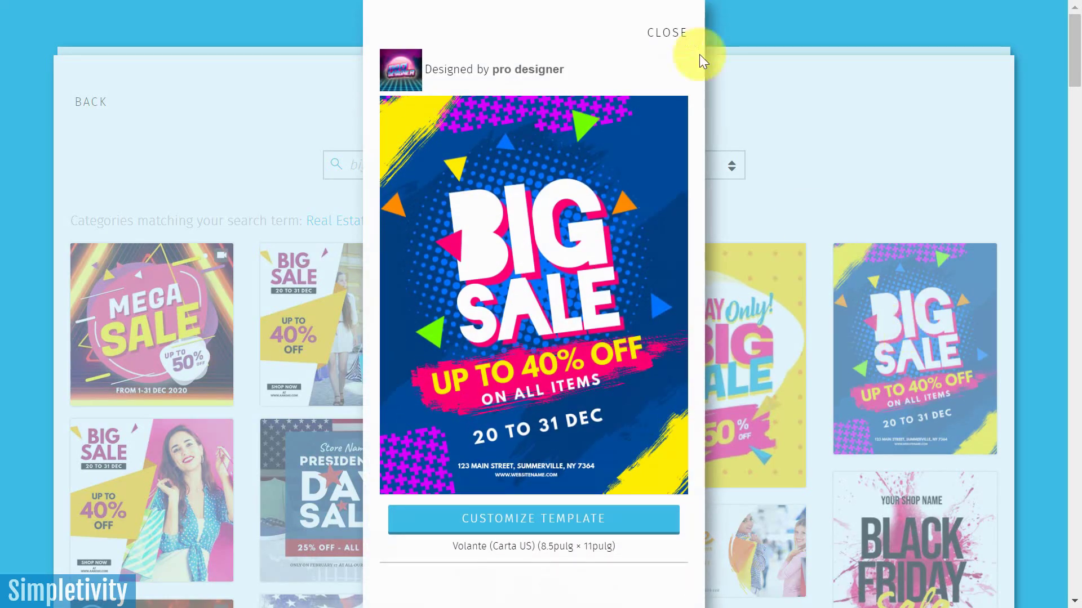
click(666, 32)
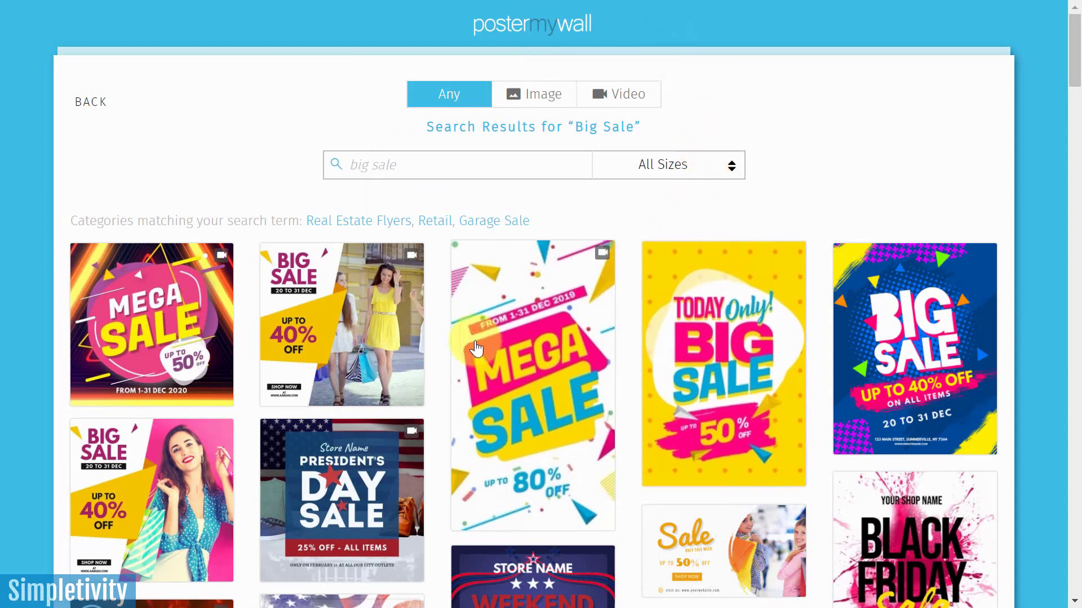
click(338, 335)
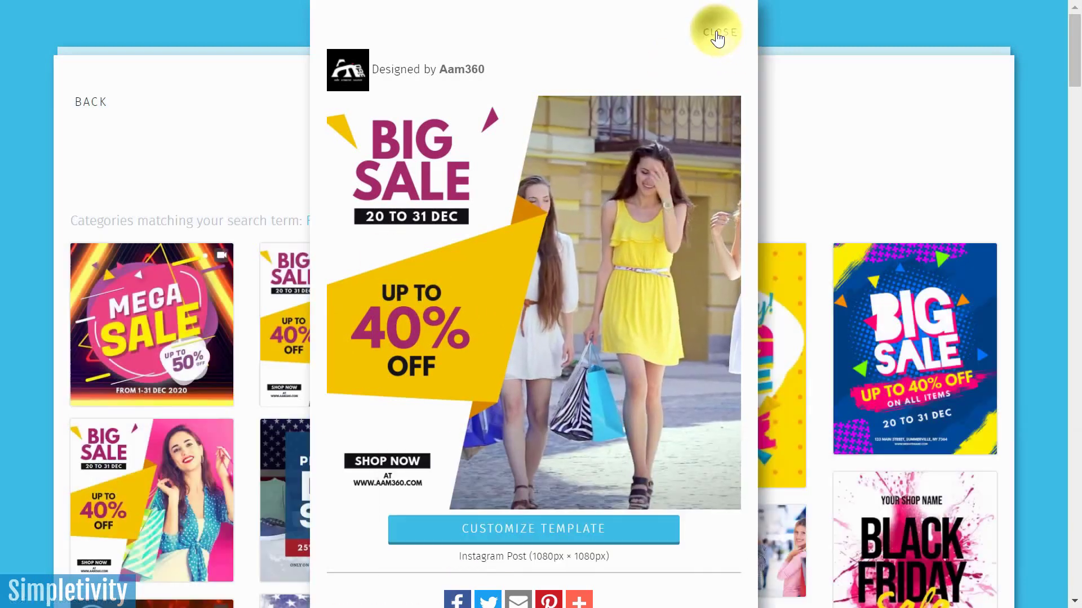
click(717, 33)
click(883, 273)
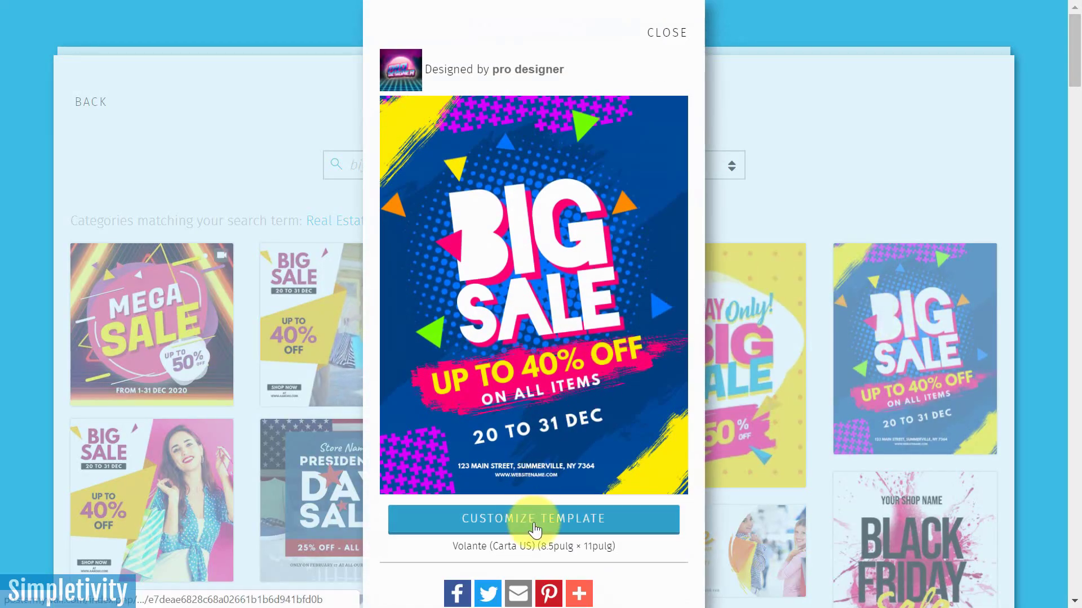
click(534, 529)
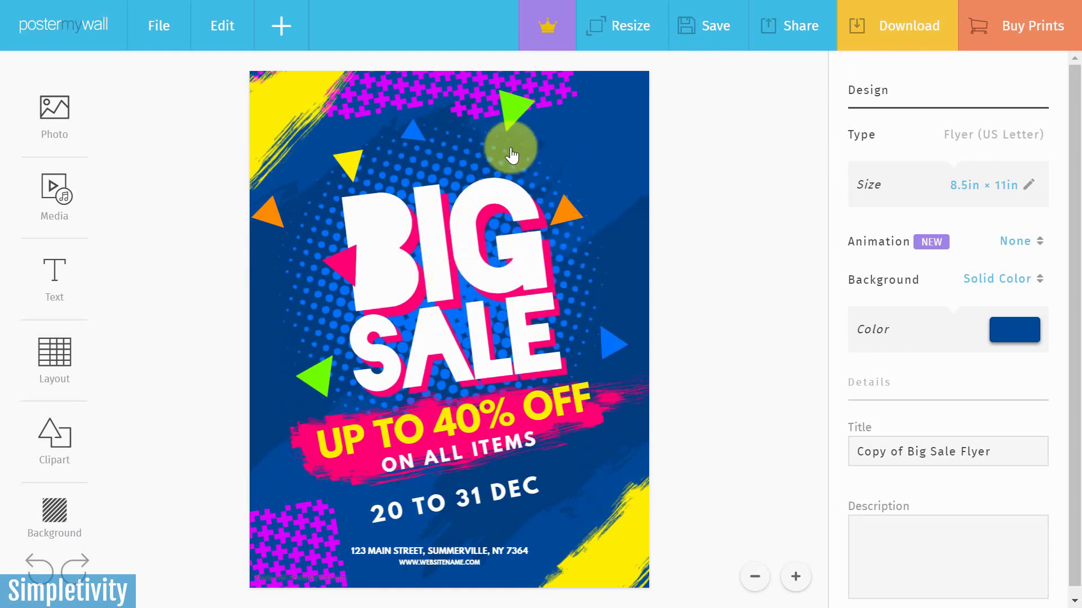
Move the top green triangle slightly down and to the right on the flyer.
click(520, 115)
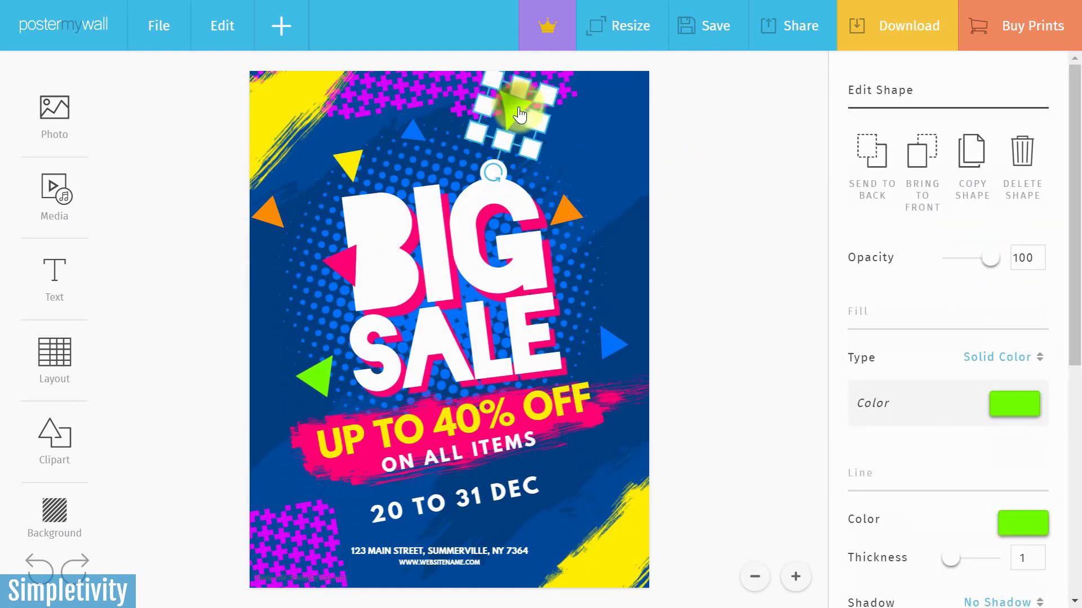
drag(520, 115, 533, 130)
click(709, 197)
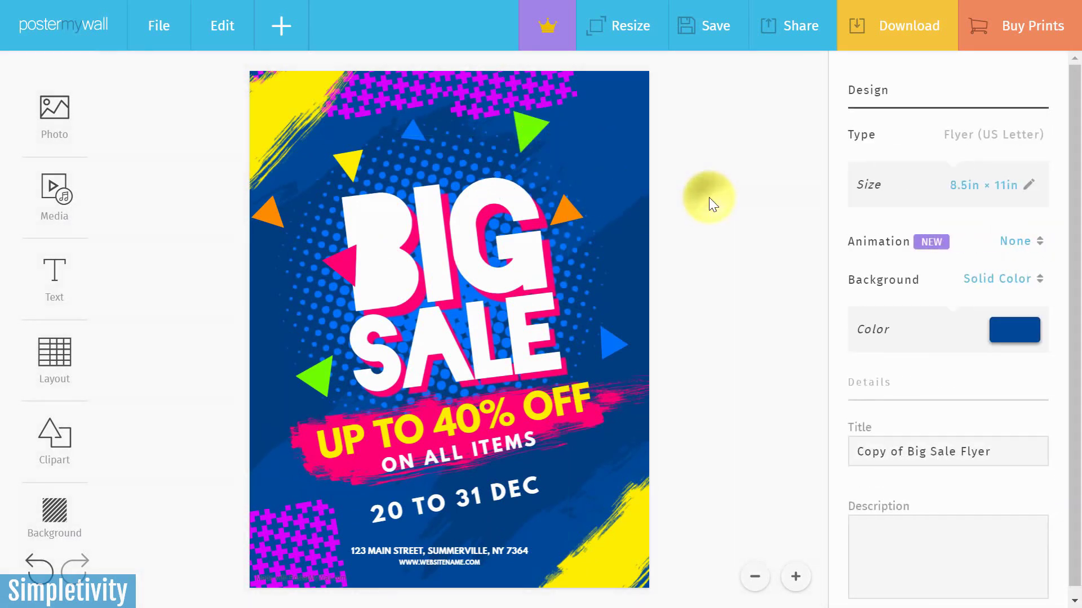
click(461, 510)
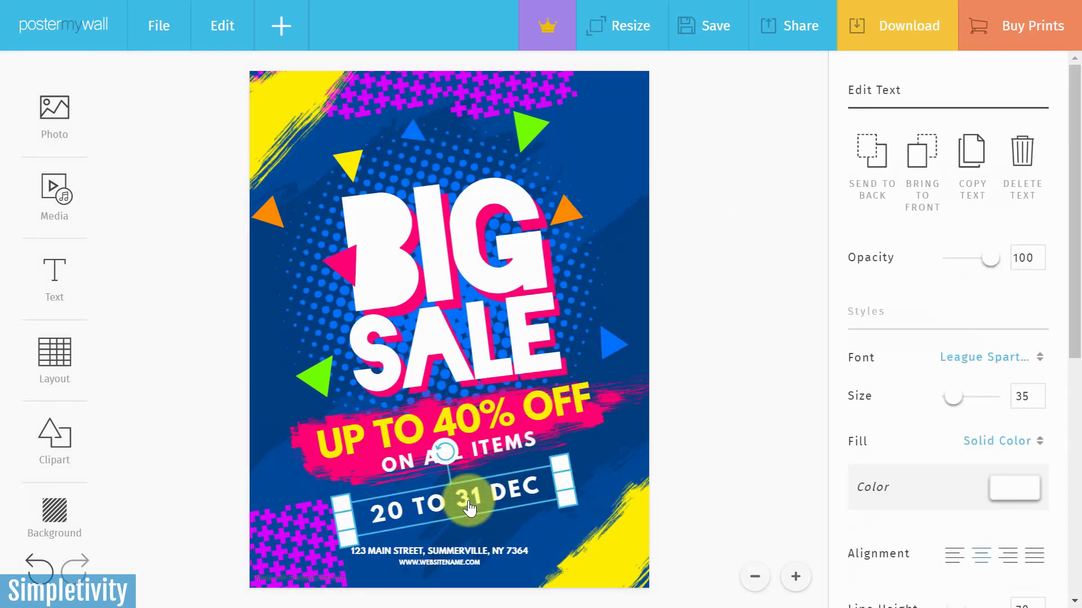
Delete the 20 TO 31 DEC date text and change the offer to UP TO 25% OFF.
key(Delete)
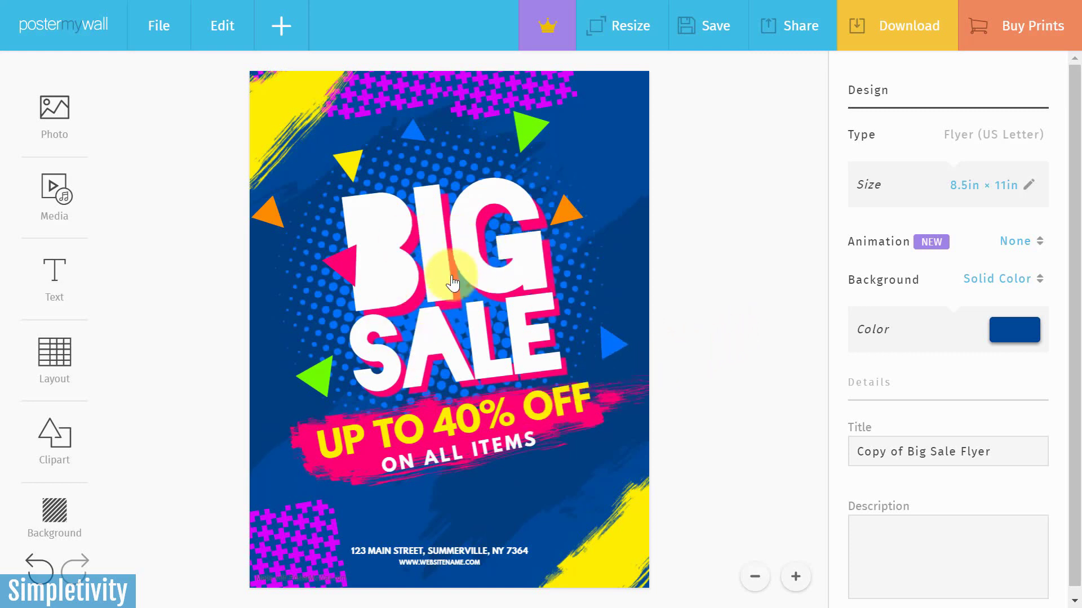
click(466, 434)
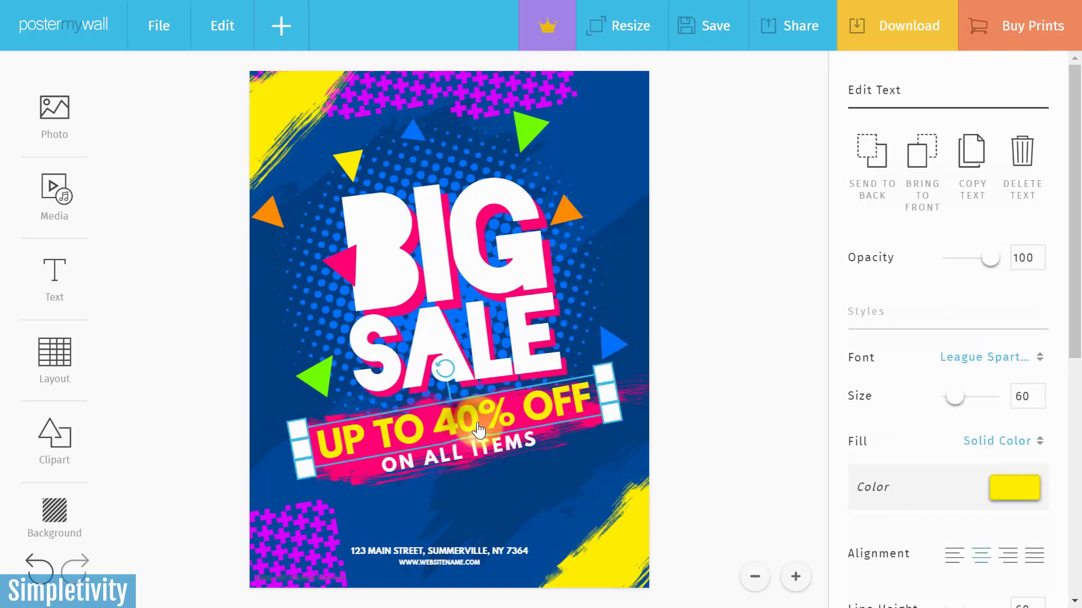
click(469, 431)
key(BackSpace)
key(BackSpace)
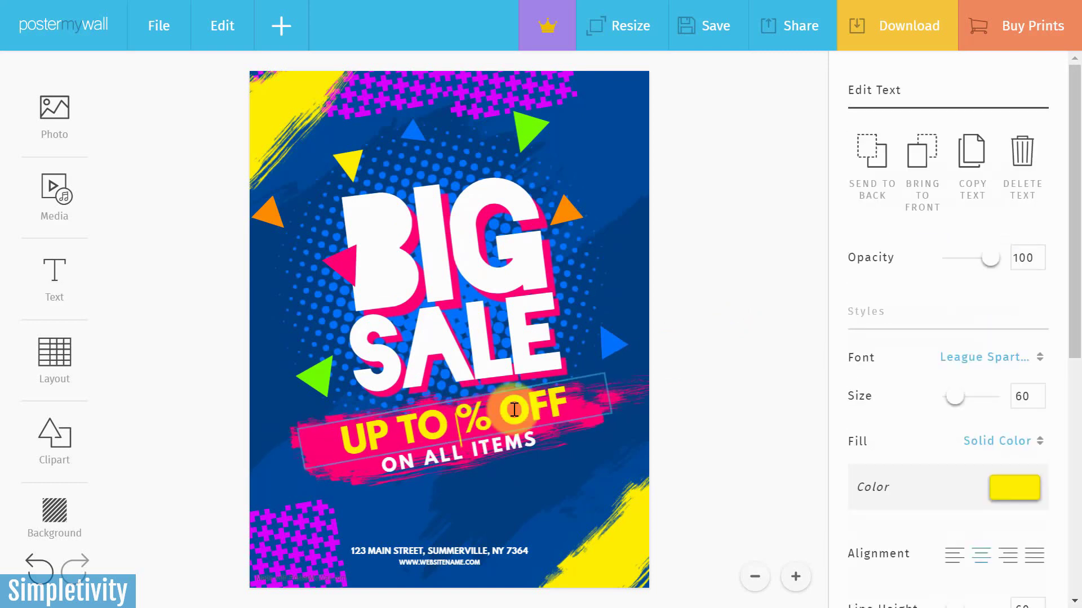
text(25)
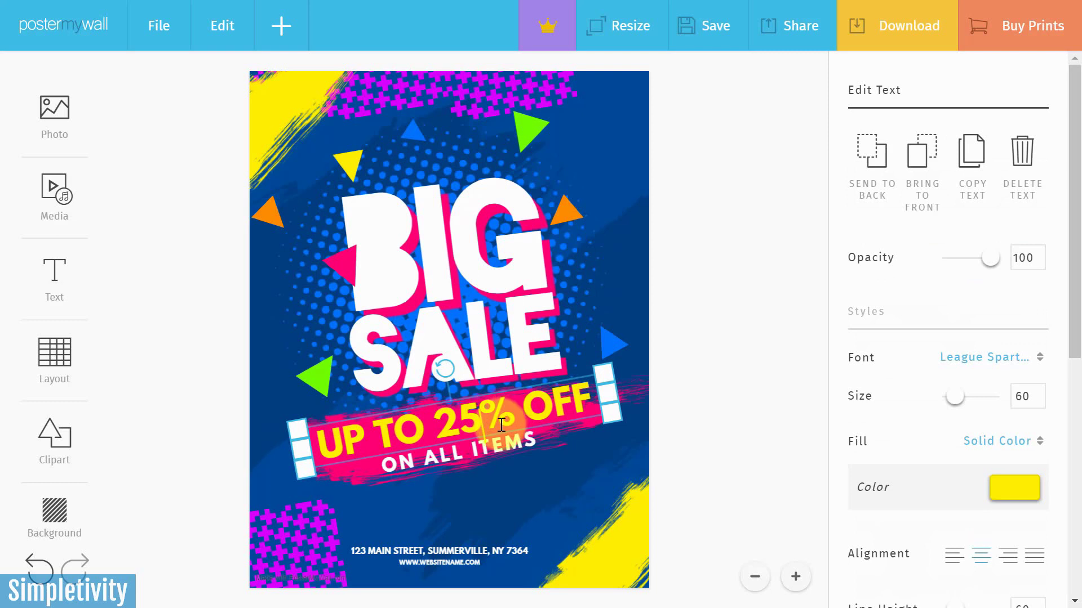
Replace ON ALL ITEMS with 'Until April 30' at size 42 and reposition it.
click(468, 461)
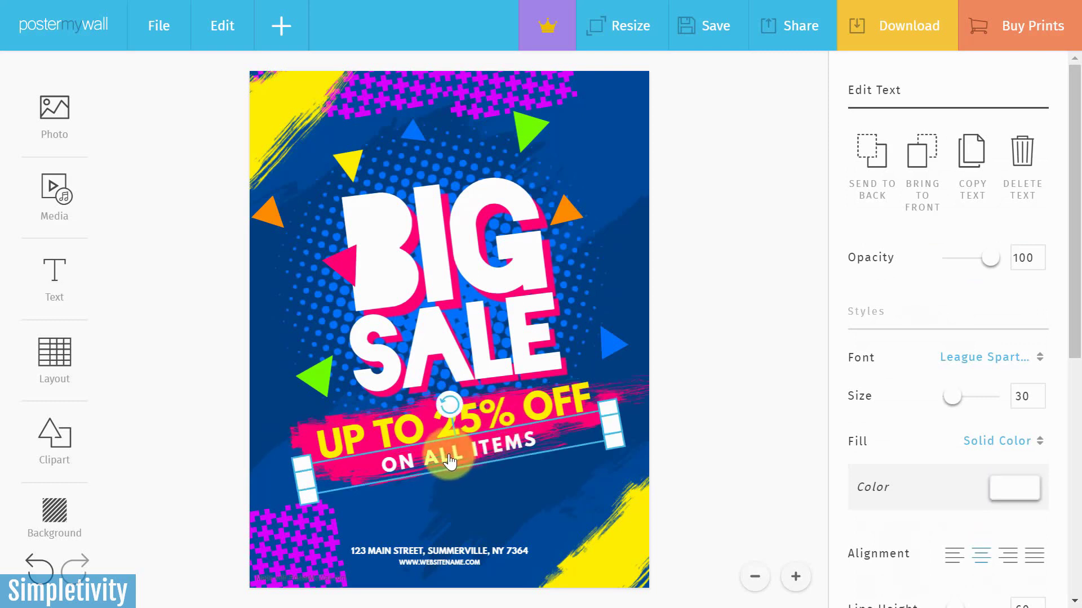
double_click(449, 461)
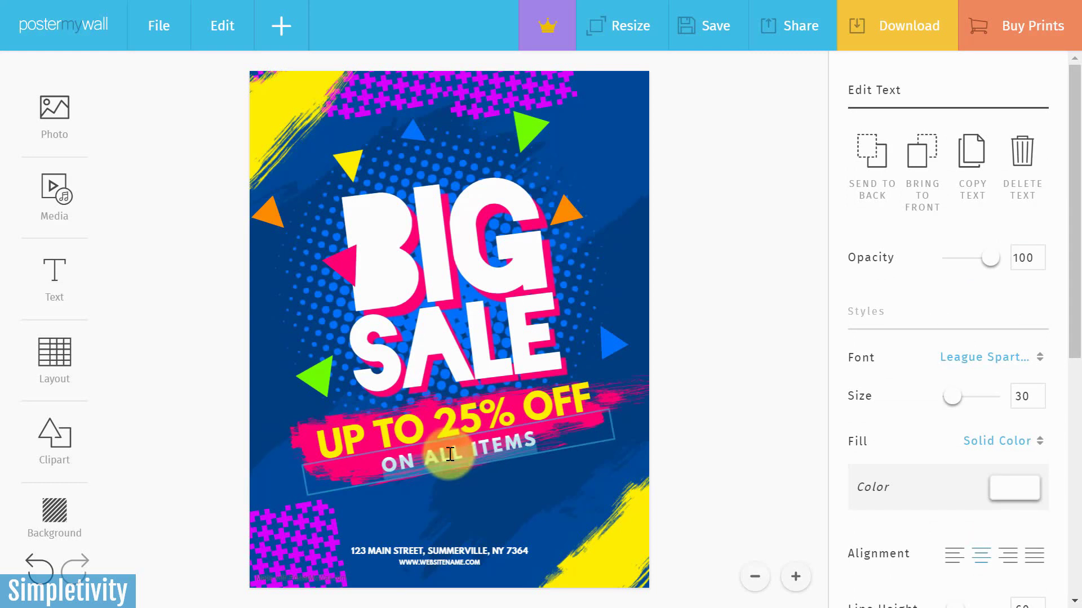
key(BackSpace)
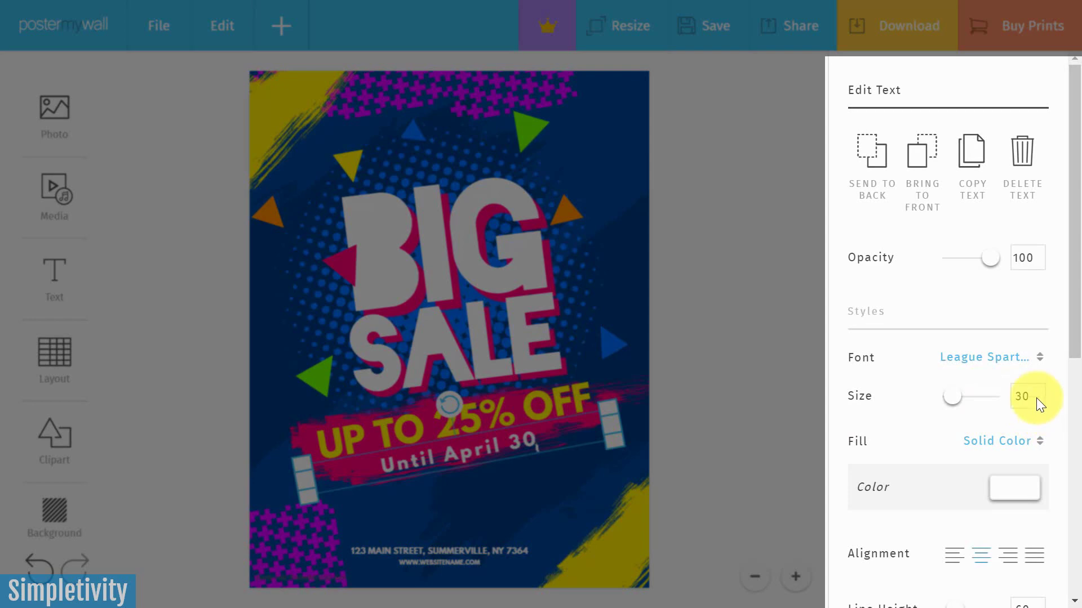
click(1038, 390)
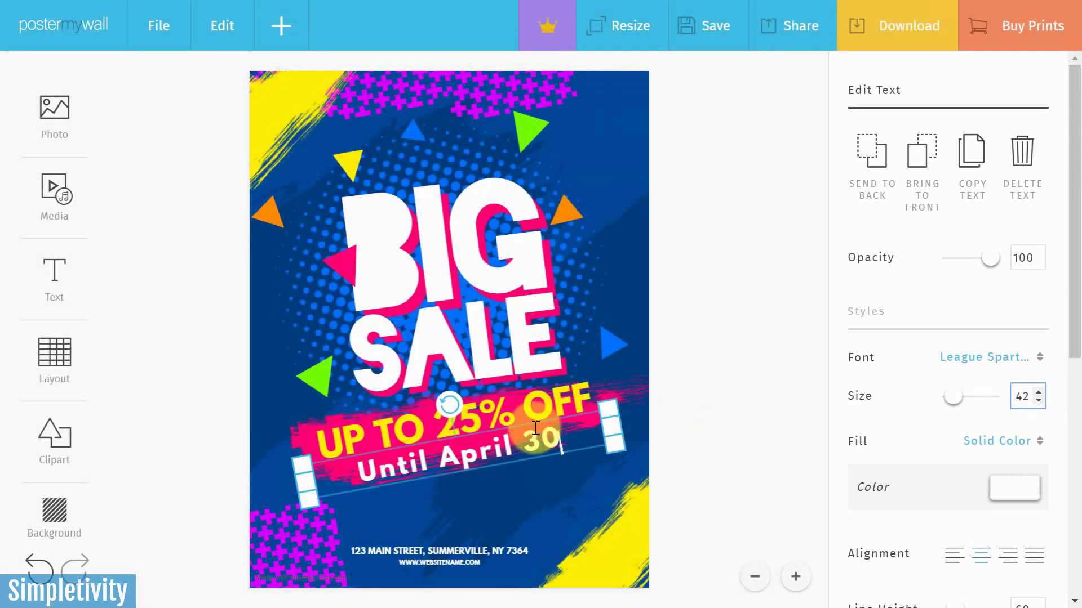
click(688, 411)
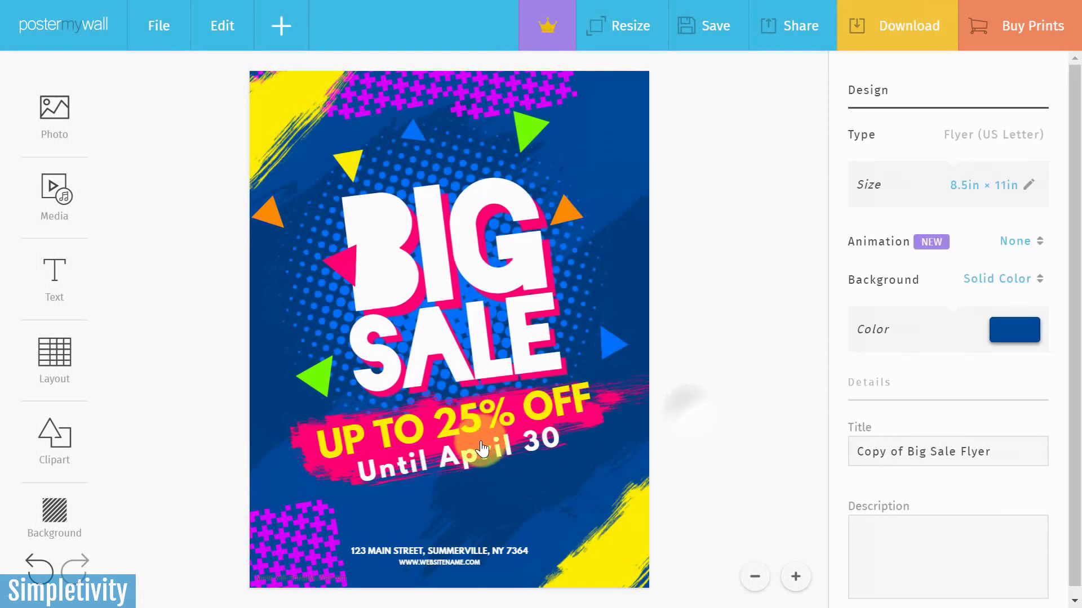
drag(482, 458, 475, 458)
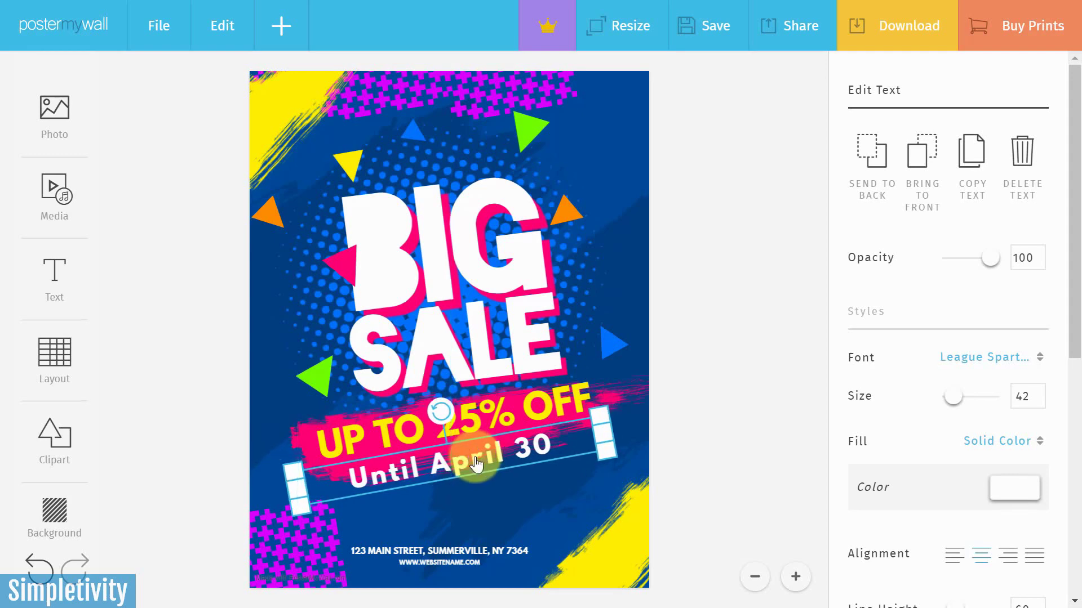
Delete the website line at the bottom of the flyer.
click(723, 384)
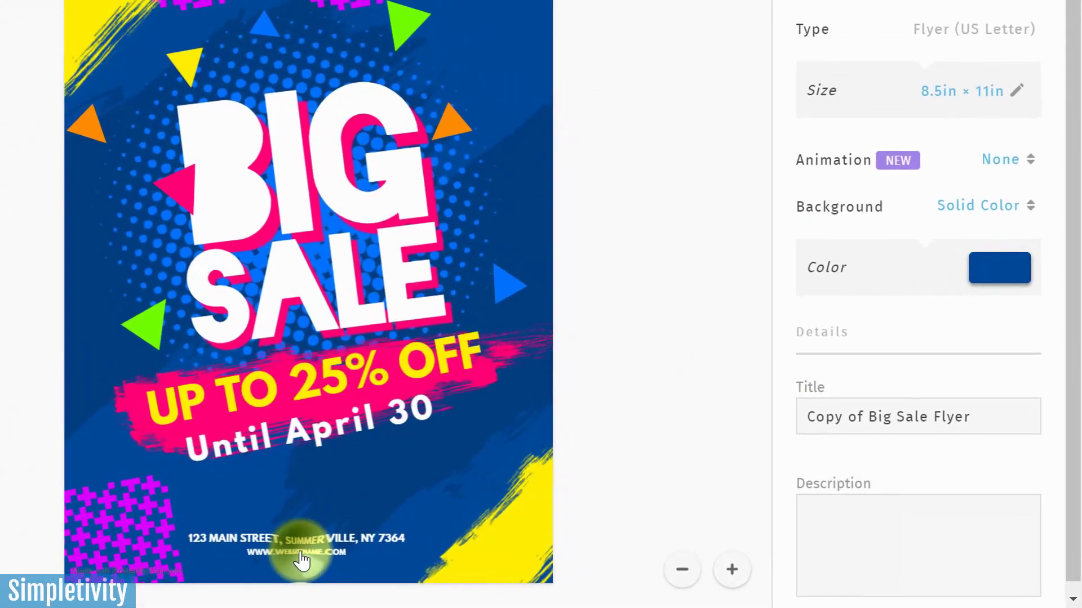
click(461, 569)
key(Delete)
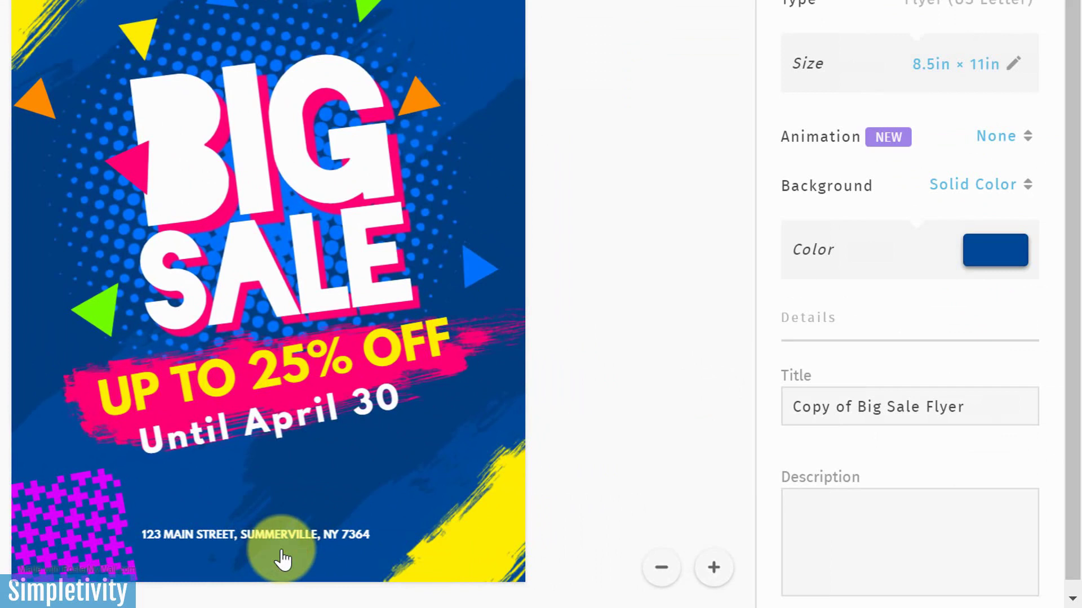
Rewrite the street address as Simpletivity.com at size 33, then delete that line too.
click(271, 543)
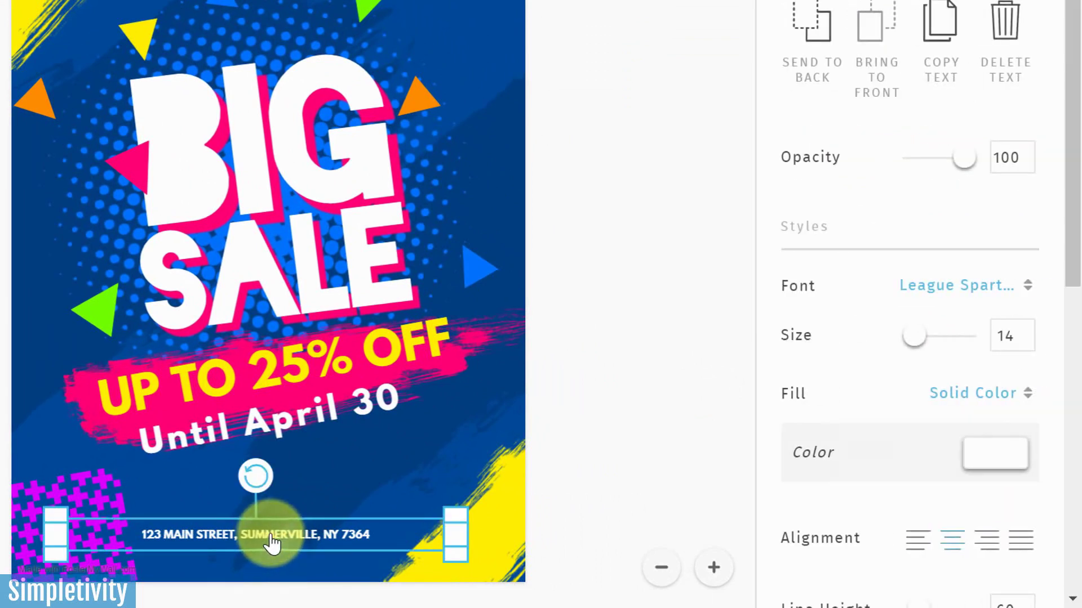
double_click(271, 542)
key(ctrl+a)
text(S)
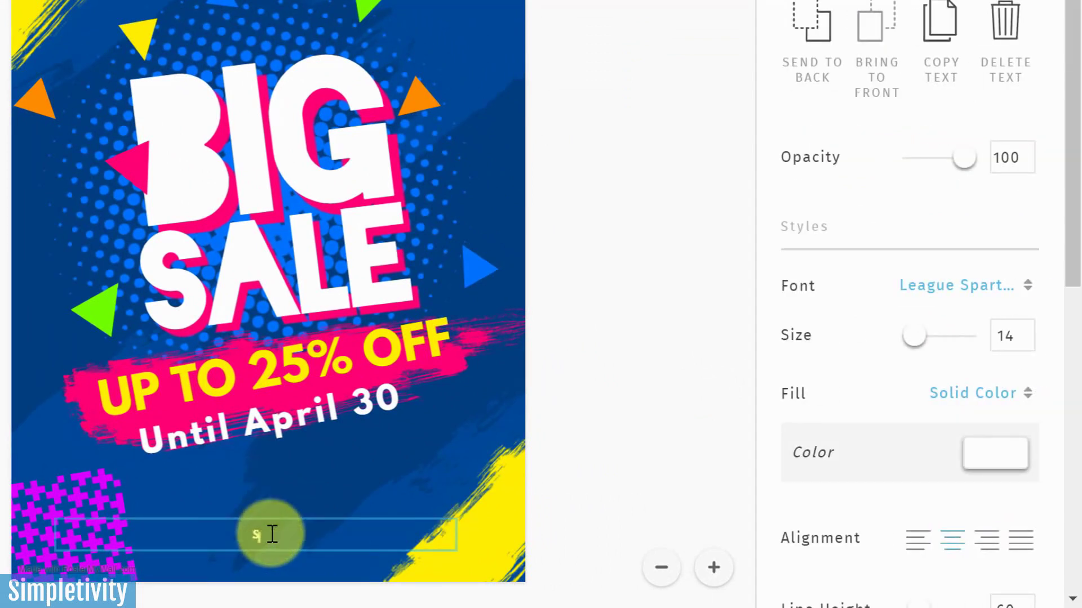
click(272, 534)
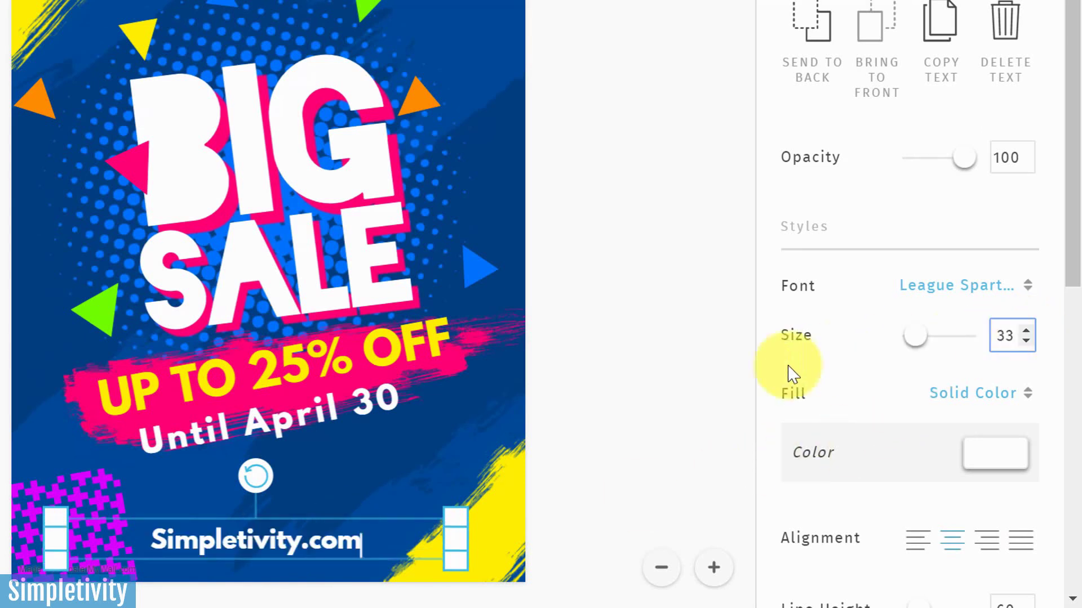
click(632, 382)
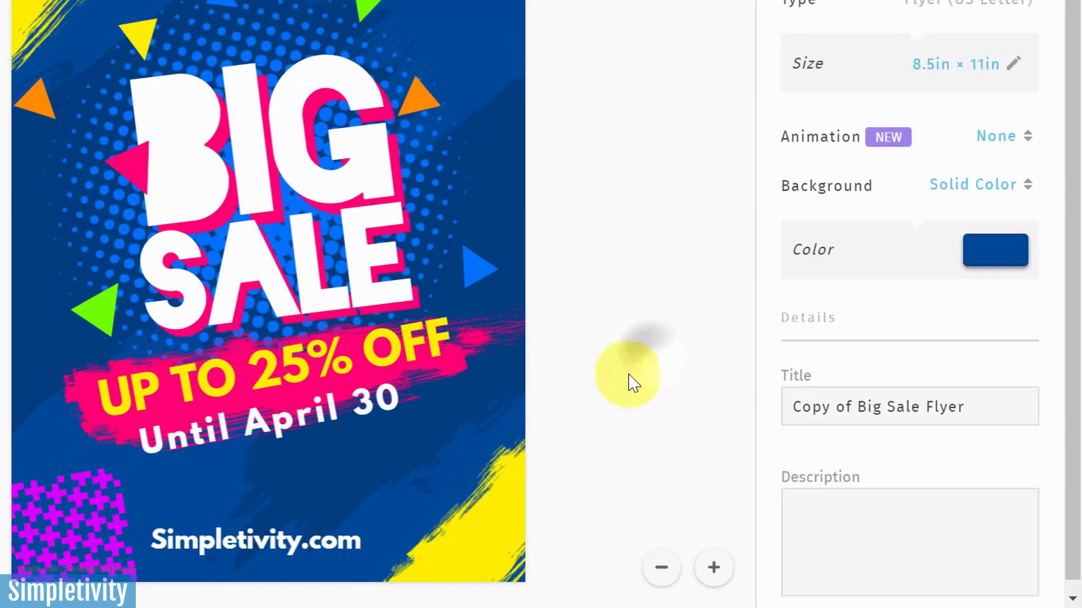
click(265, 552)
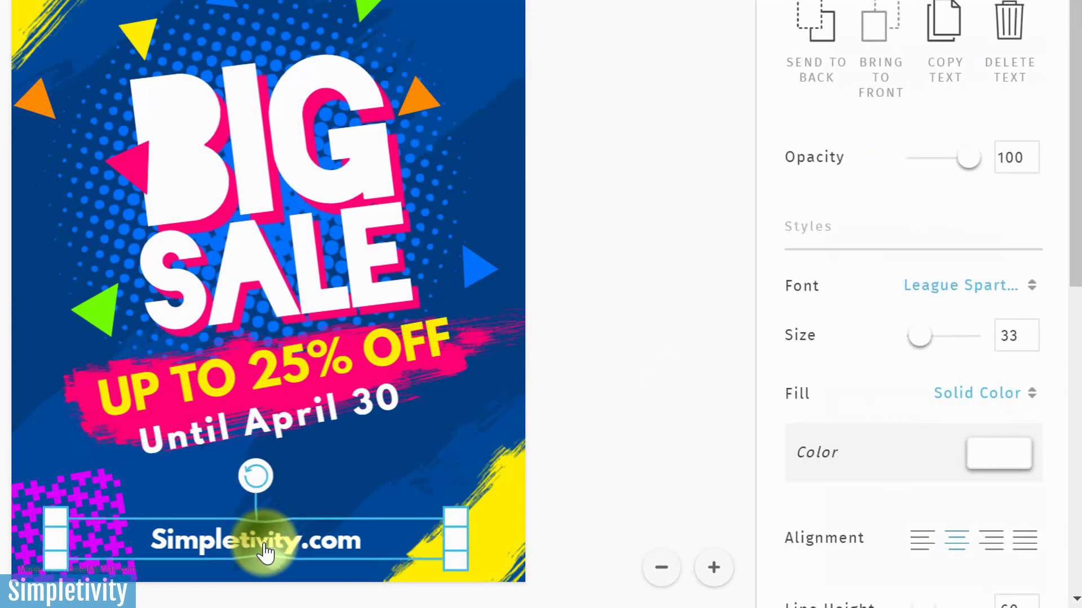
key(Delete)
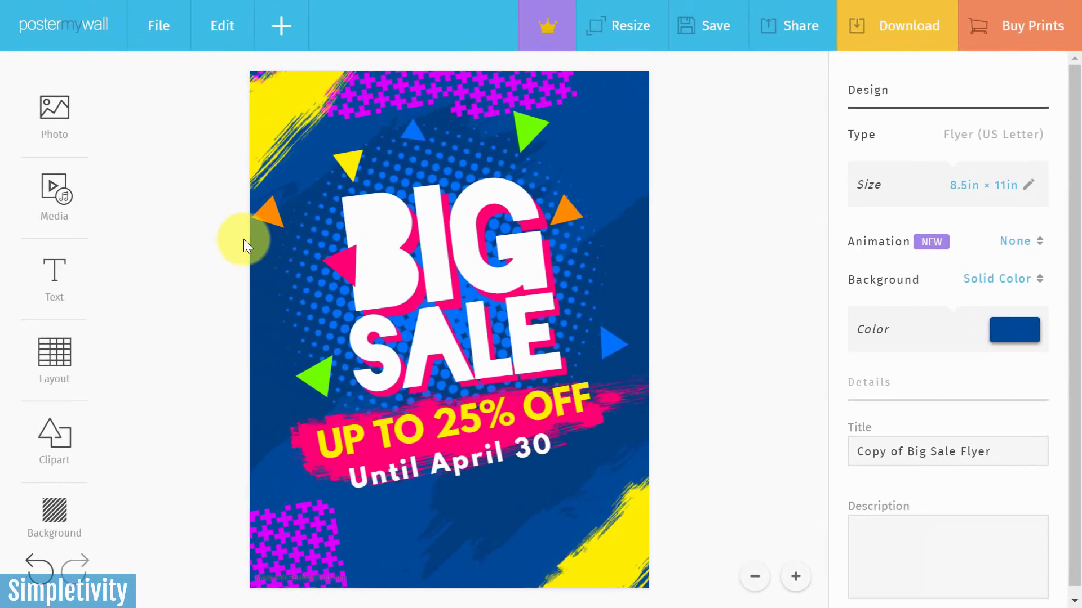
Add the Simpletivity logo from My Photos and drag it to the flyer's bottom.
click(56, 118)
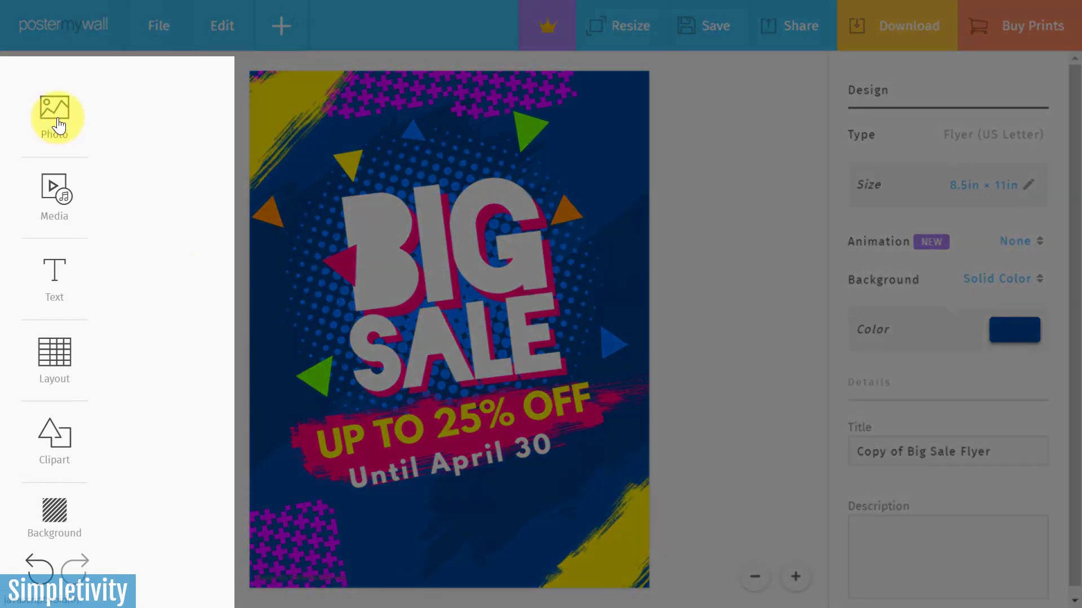
click(56, 118)
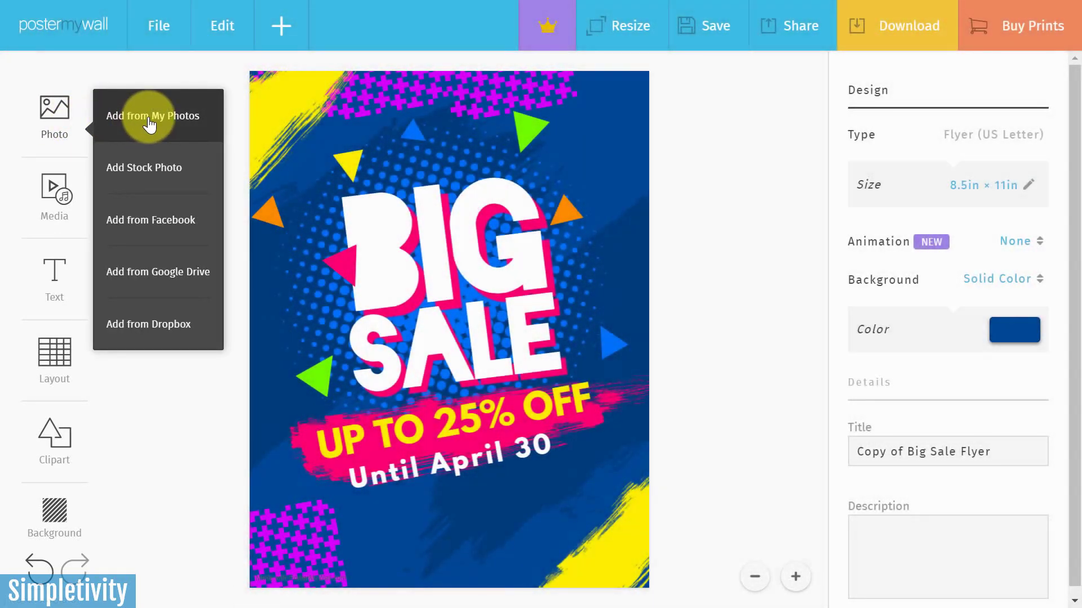
click(149, 124)
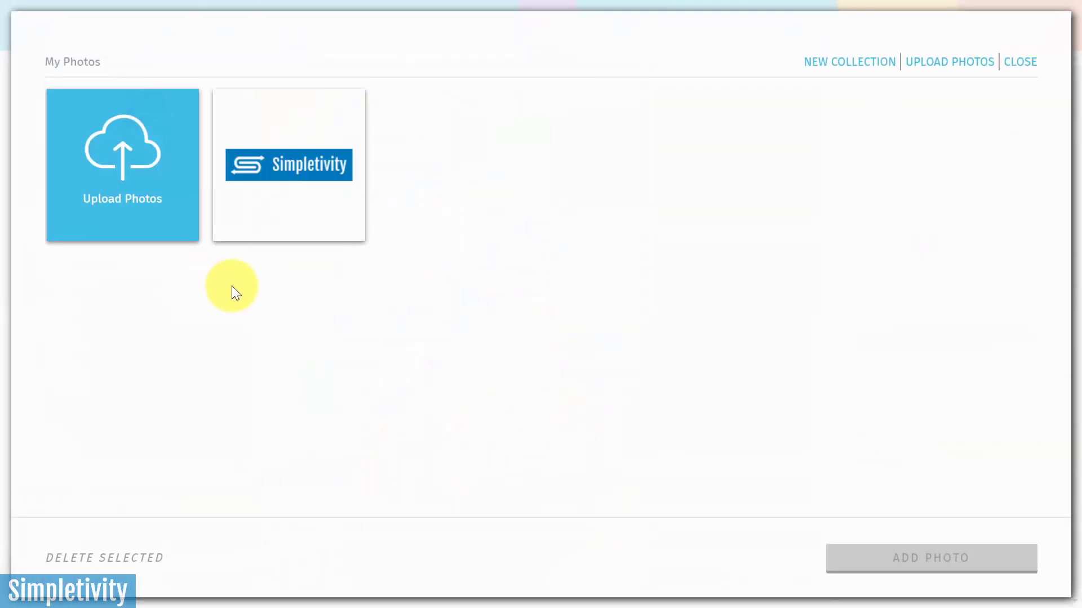
click(299, 171)
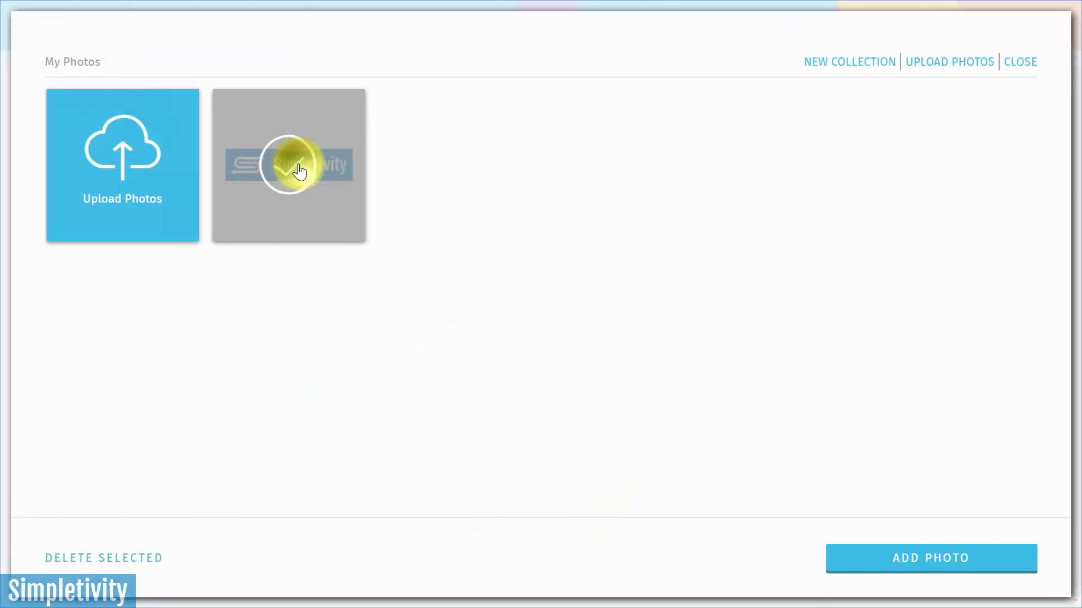
click(935, 559)
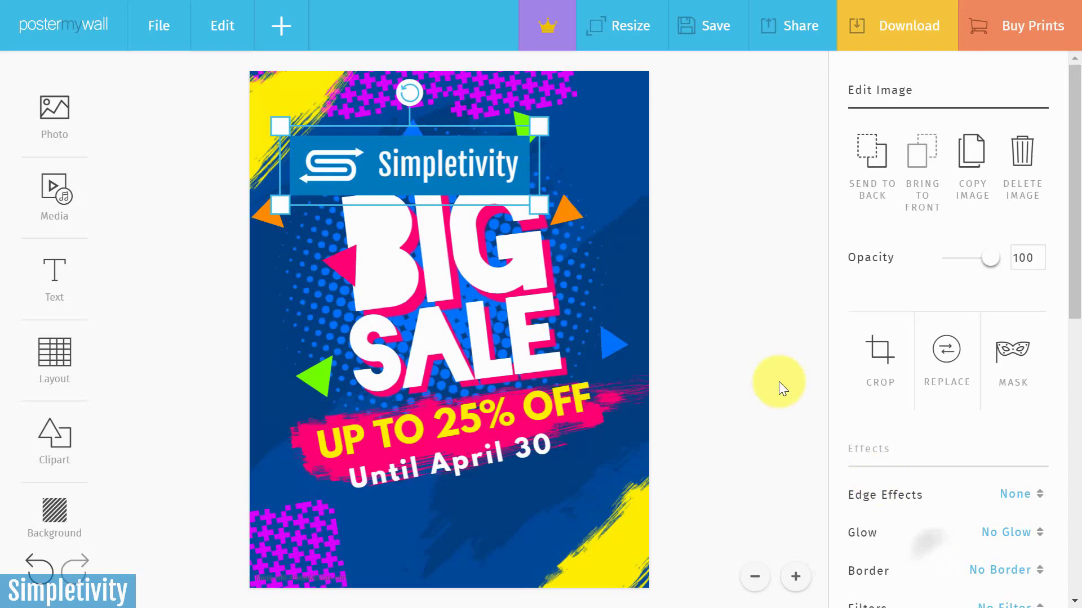
drag(427, 164, 458, 529)
click(723, 422)
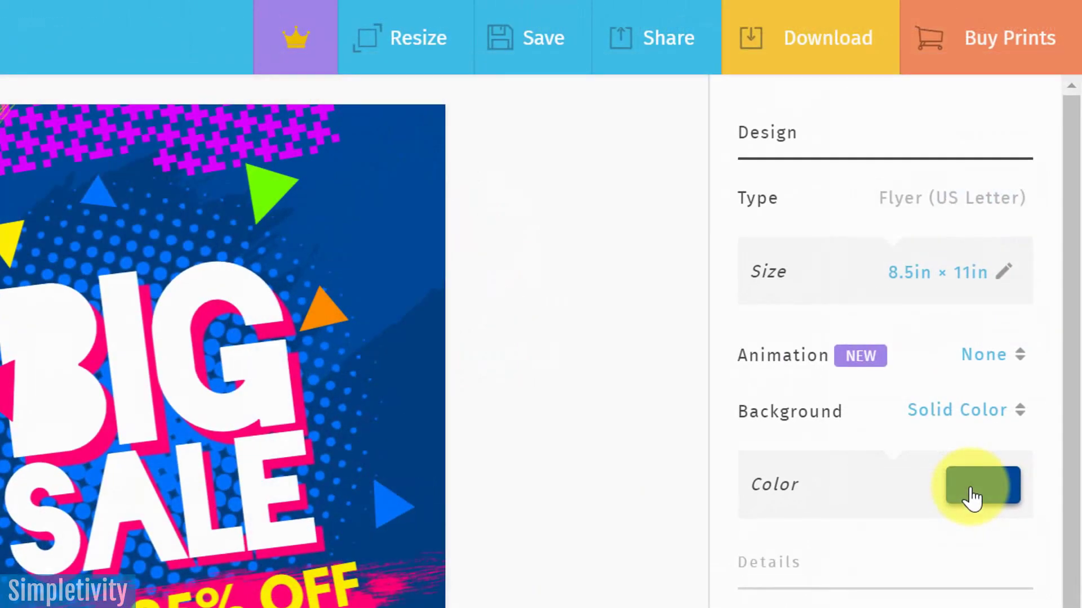
Enter a lighter blue hex value as the flyer's Background Color.
click(973, 498)
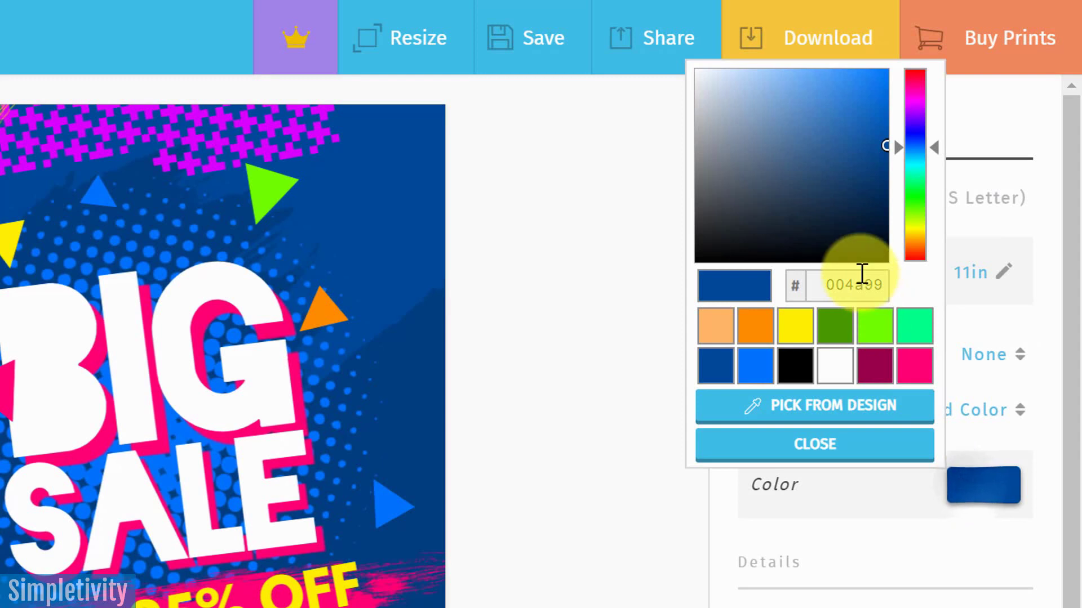
double_click(853, 289)
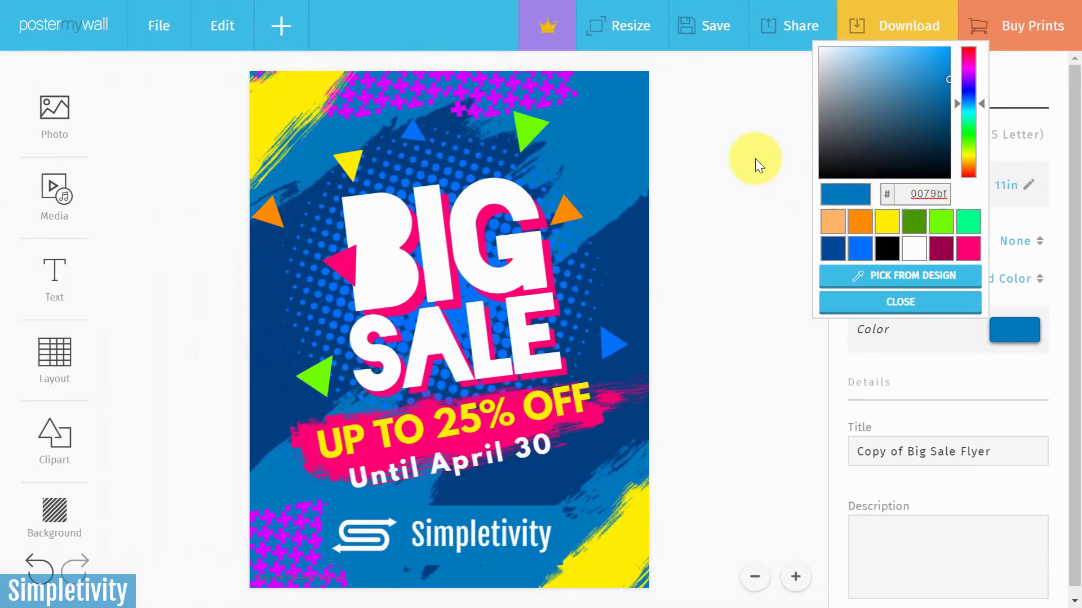
click(735, 159)
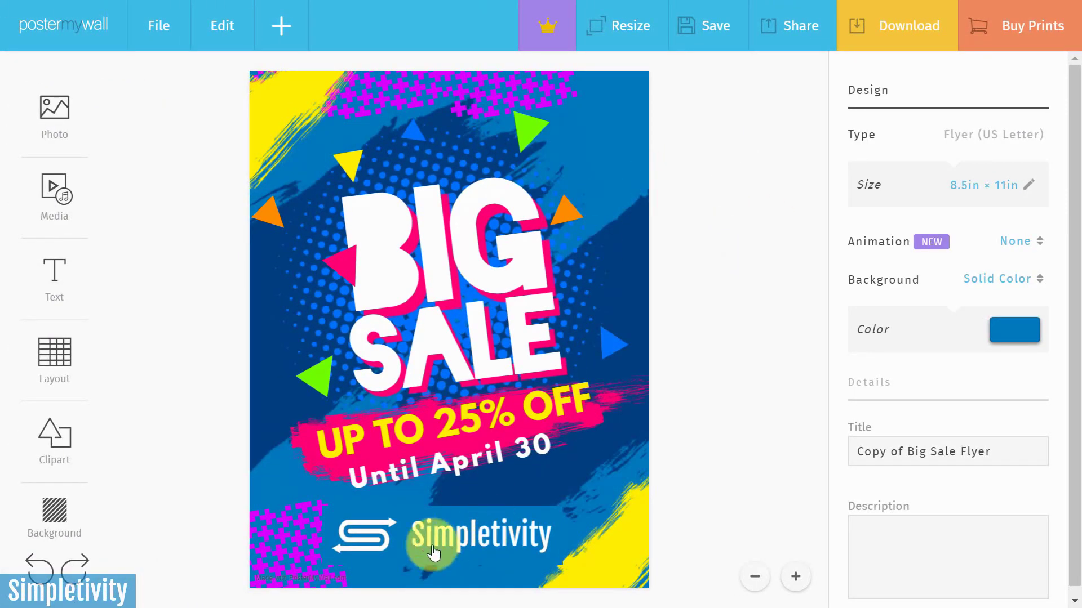
Delete both dark-blue brush-stroke images from the flyer.
click(645, 272)
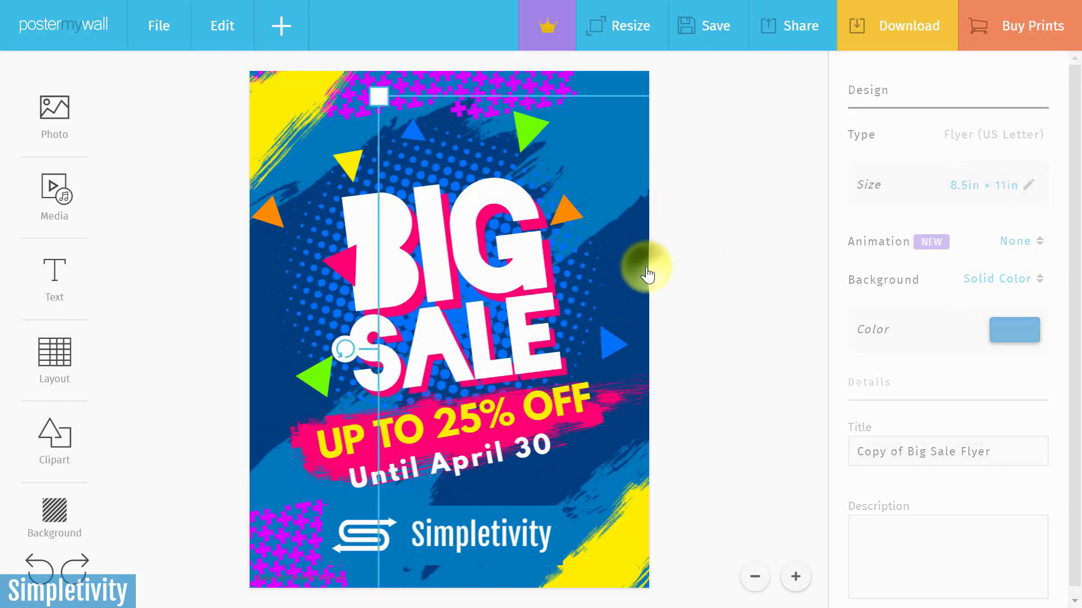
key(Delete)
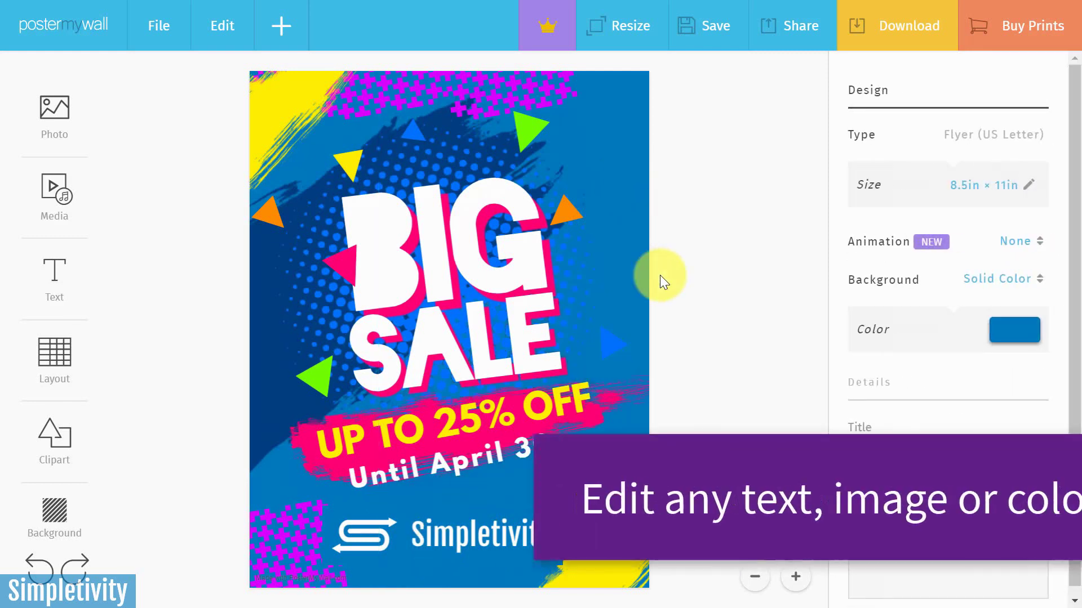
click(251, 376)
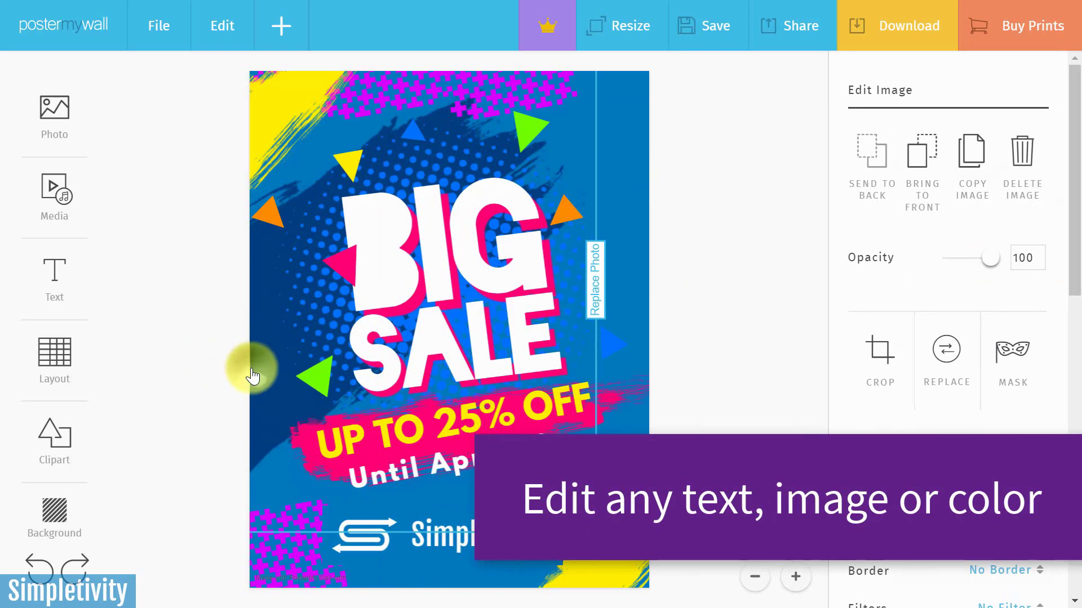
key(Delete)
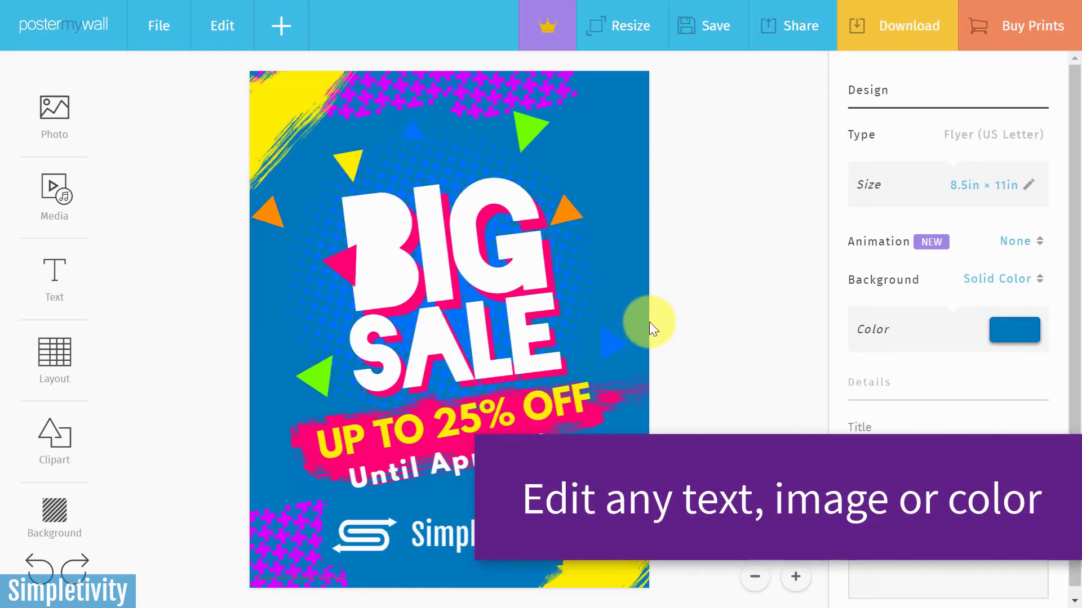
Send the Simpletivity logo to the back and adjust the bottom-left pink pattern.
click(461, 529)
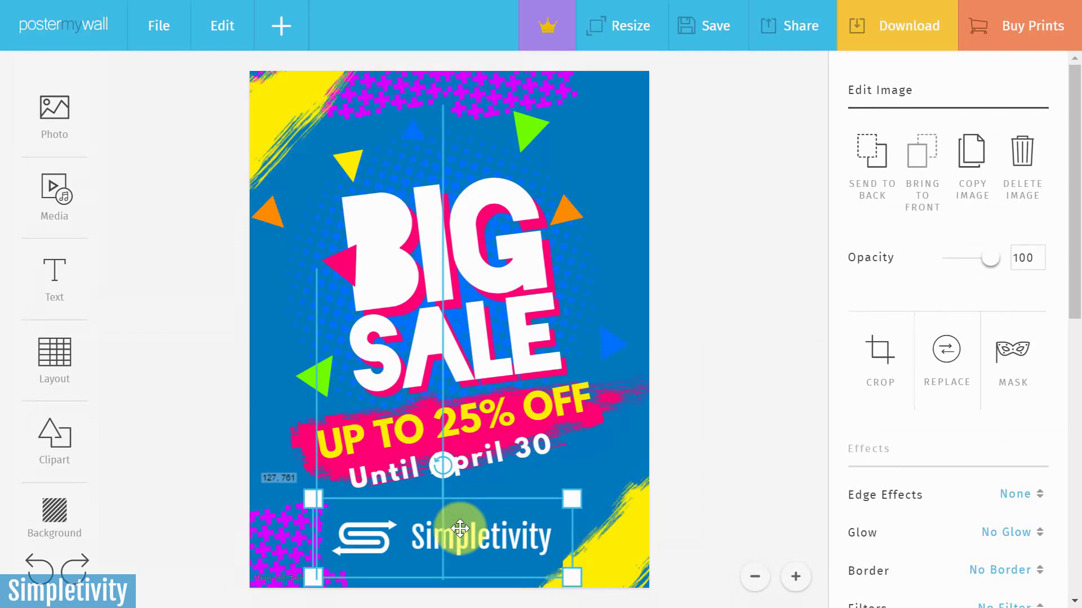
drag(461, 529, 458, 528)
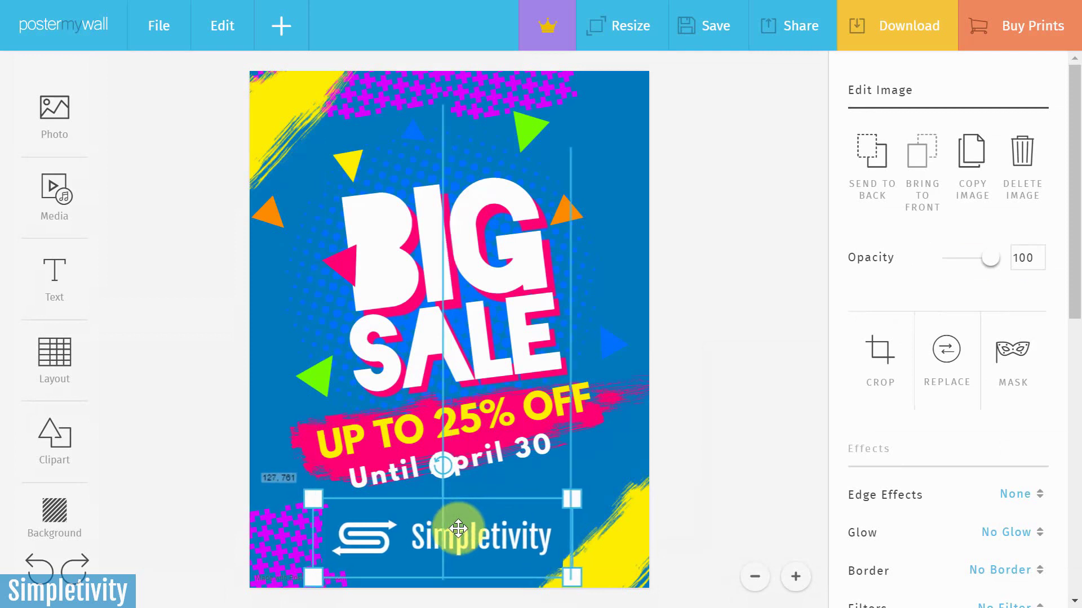
click(711, 448)
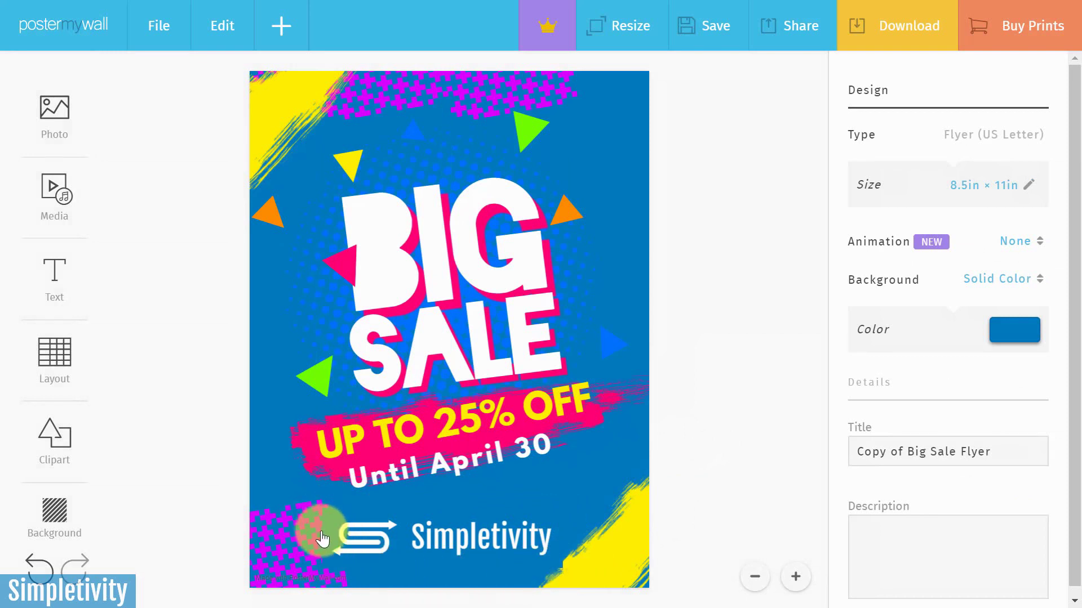
click(451, 534)
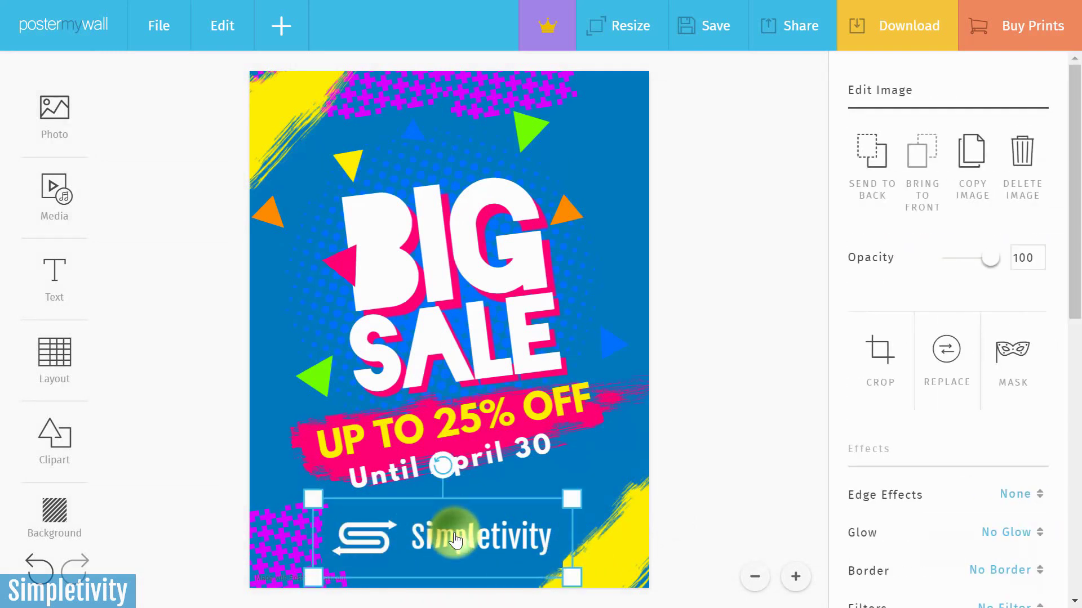
click(874, 158)
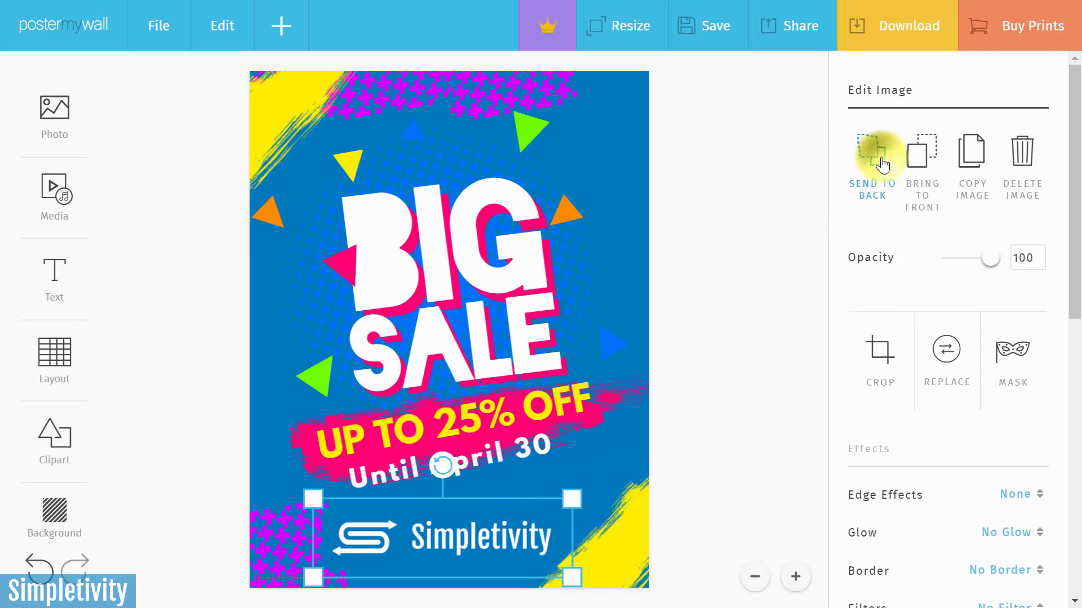
click(713, 311)
drag(448, 525, 456, 519)
drag(285, 527, 272, 542)
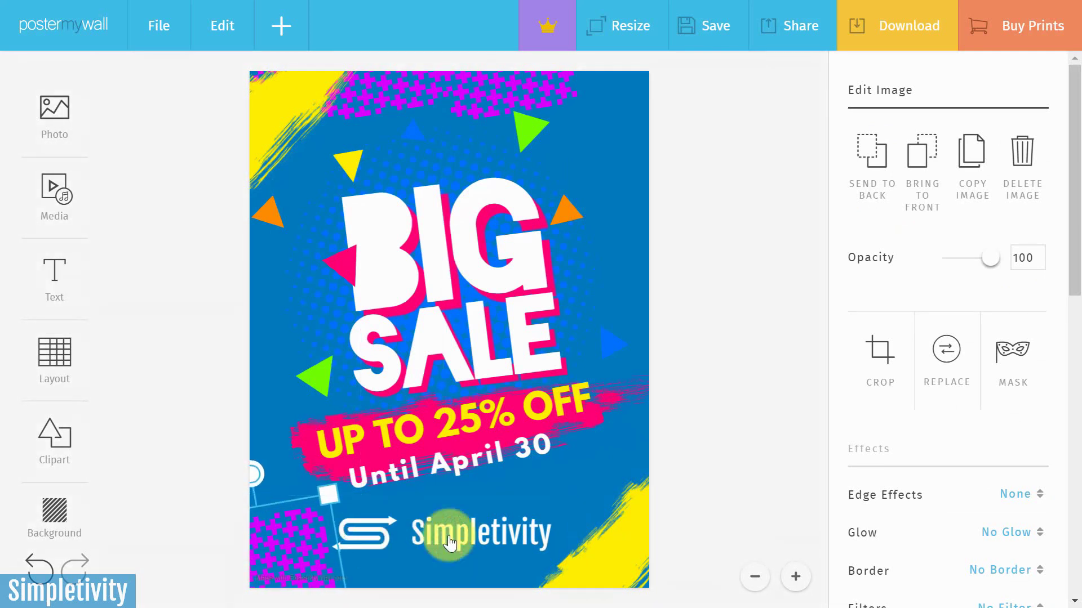
click(687, 445)
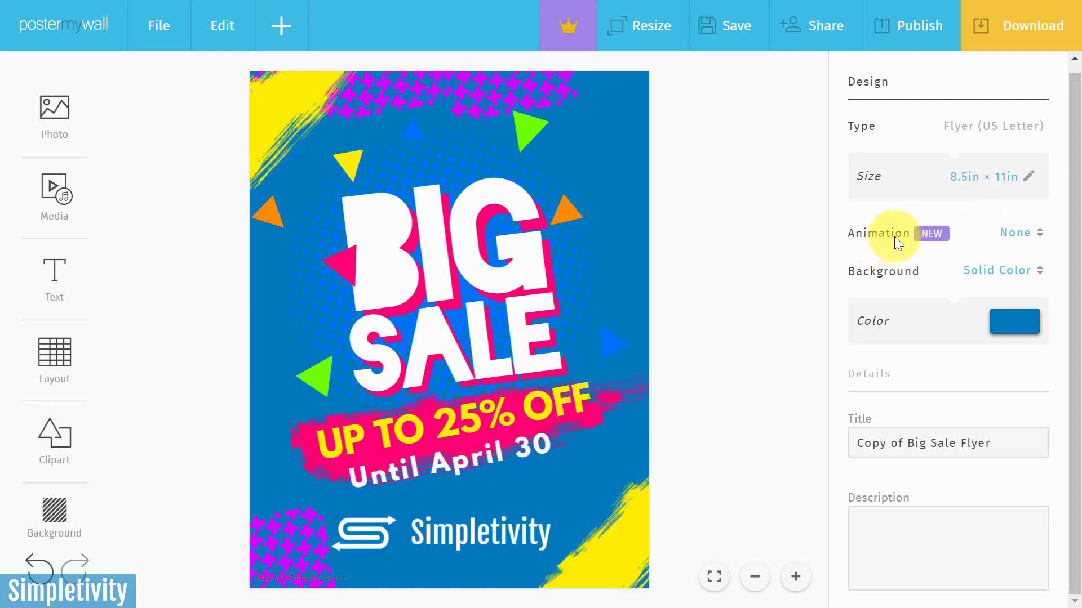
click(1014, 234)
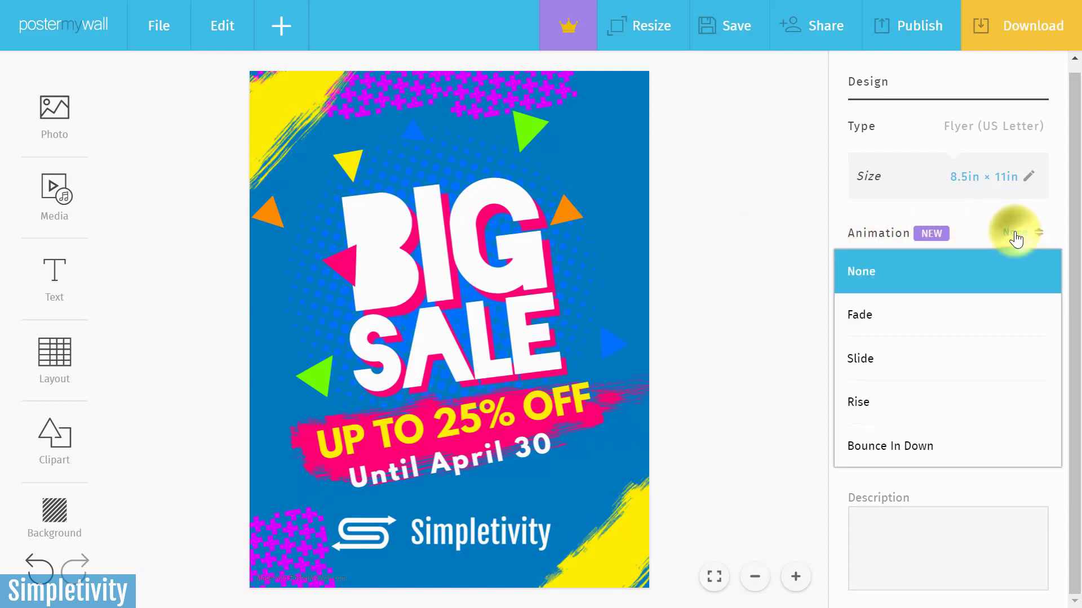
click(938, 314)
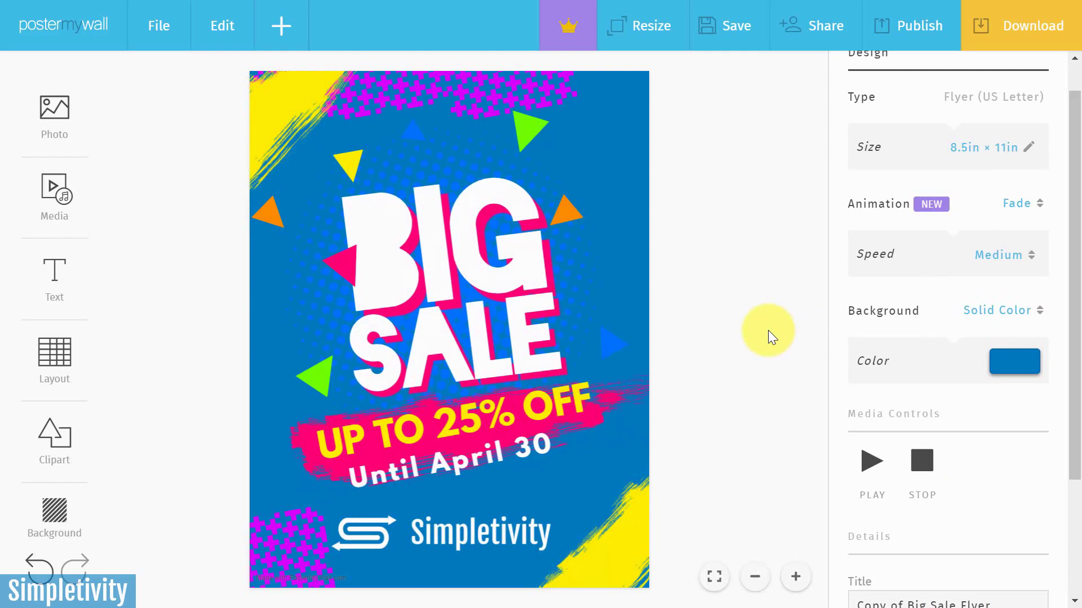
click(1018, 205)
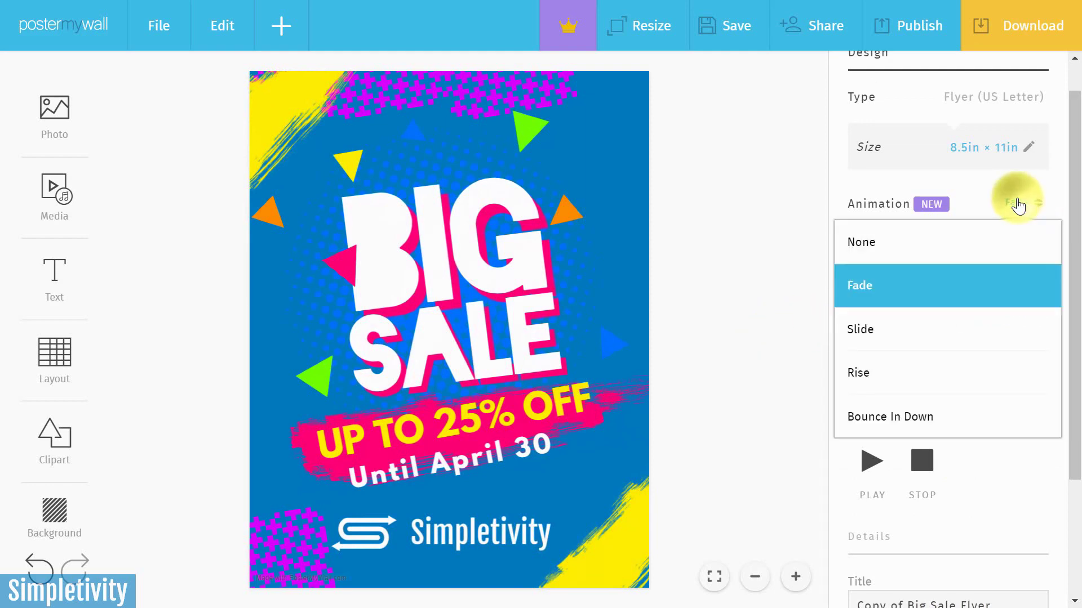
click(901, 331)
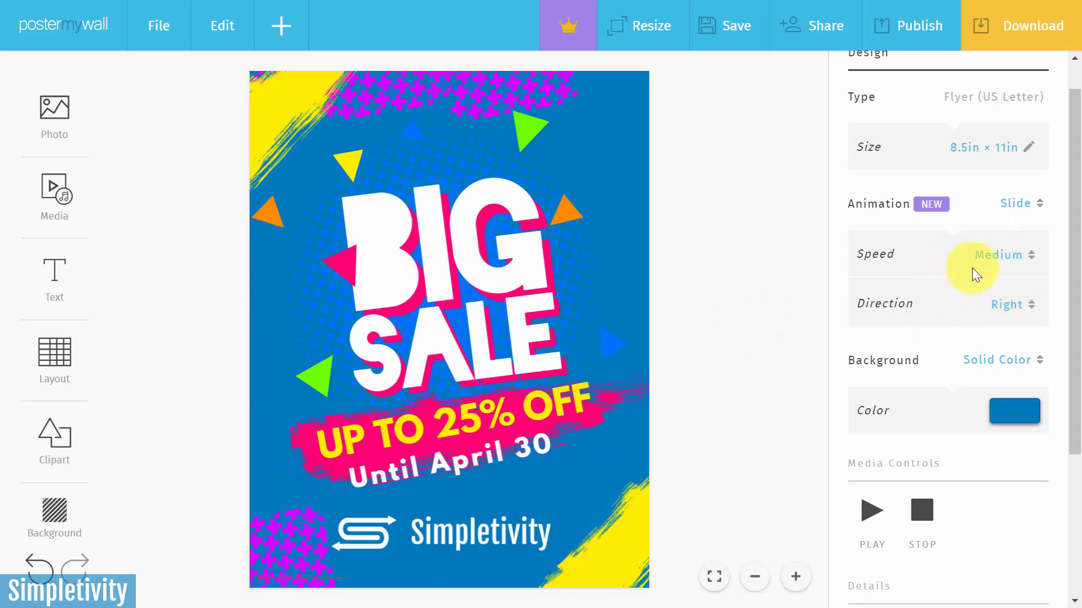
click(1005, 304)
click(956, 343)
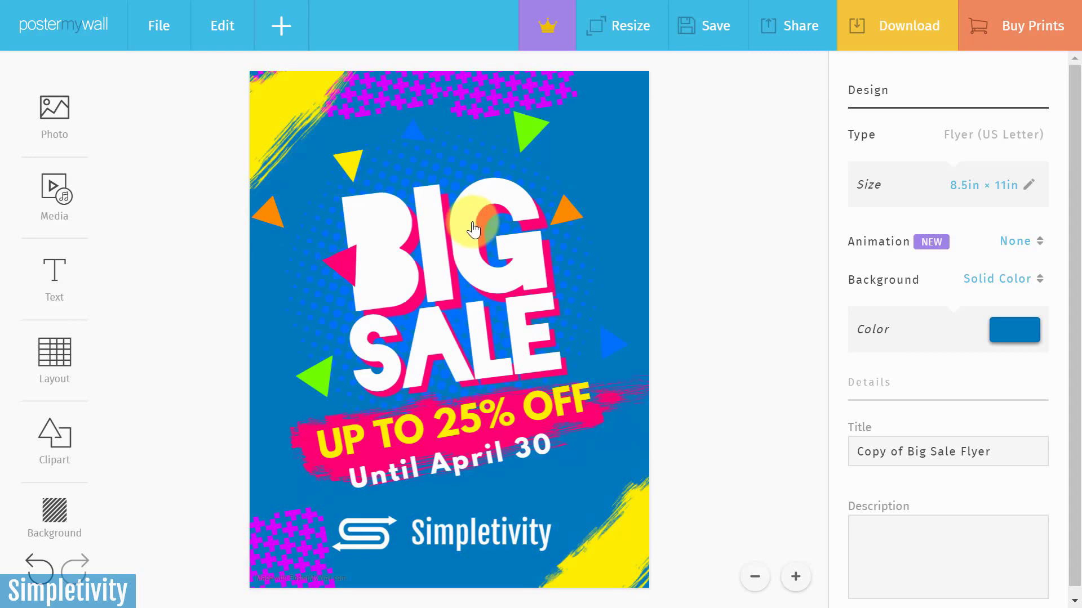
Choose Instagram Post (1080×1080px) and Facebook Shared Image (1200×630px) as resize targets.
click(625, 31)
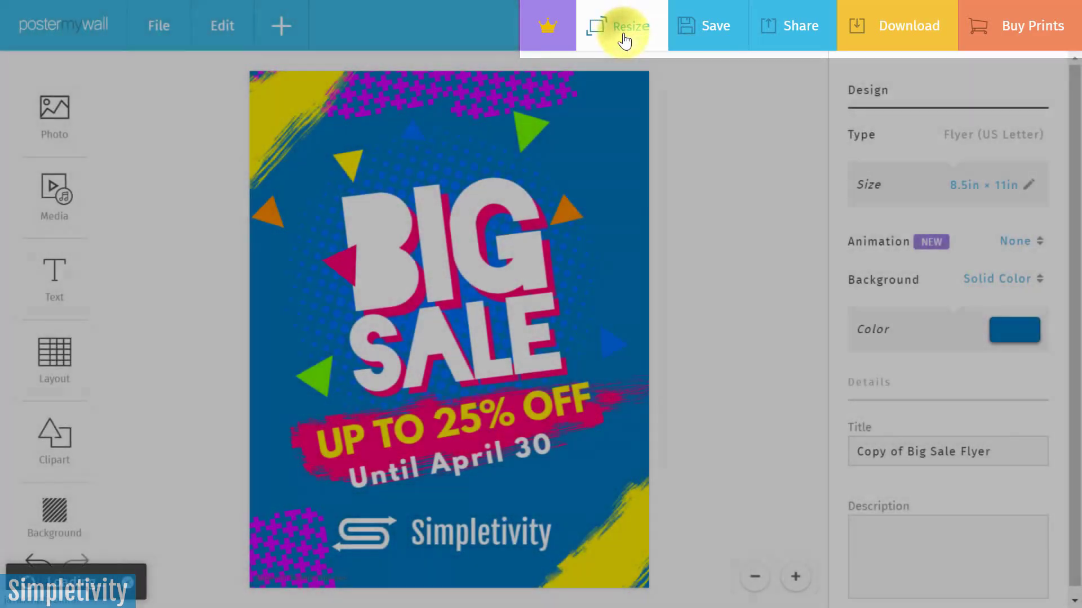
click(623, 33)
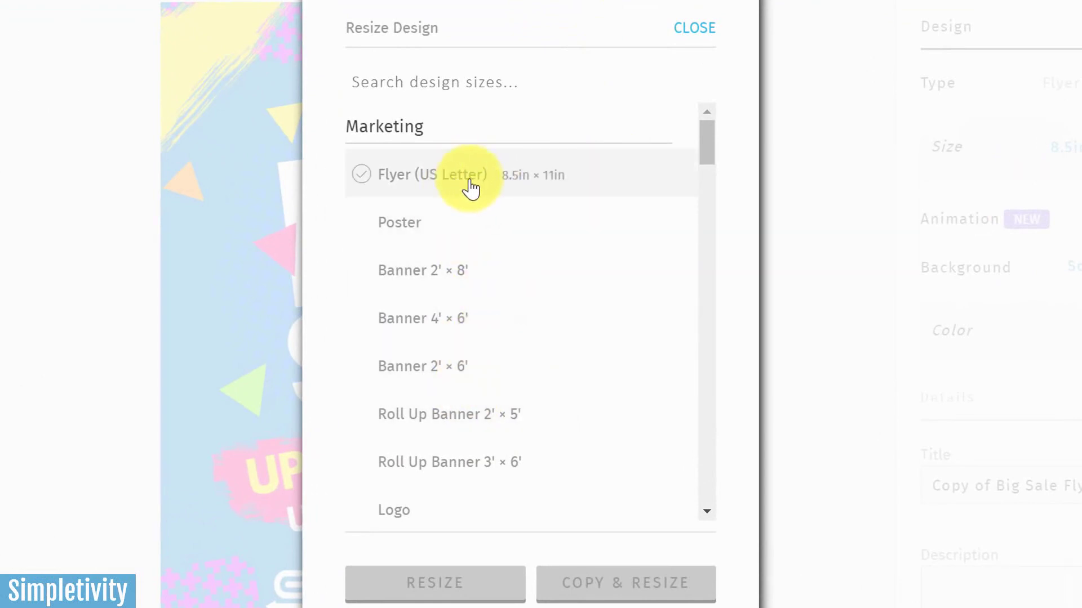
drag(707, 145, 687, 288)
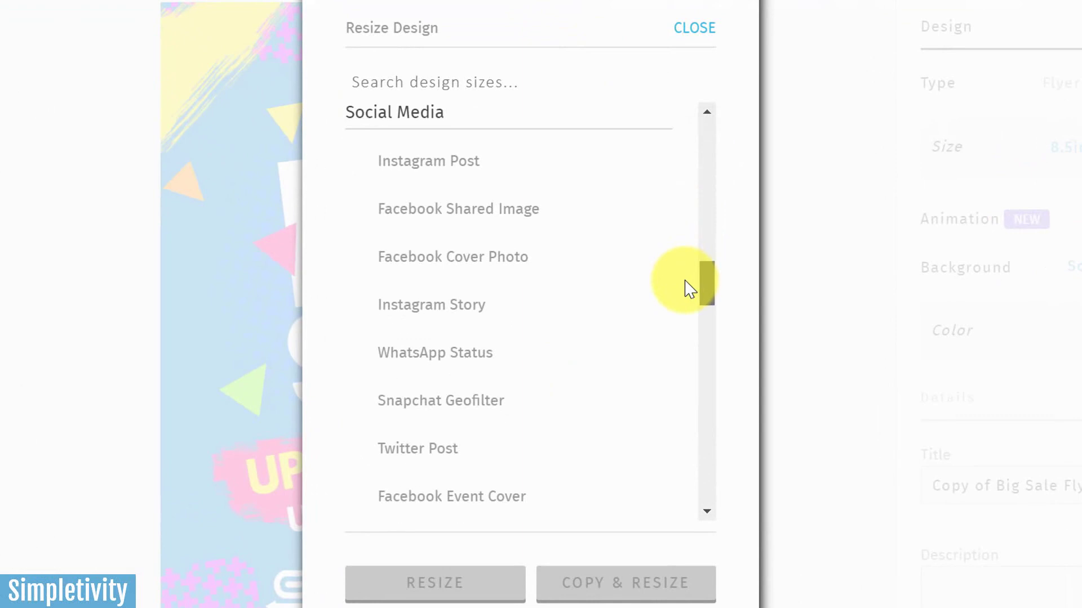
click(441, 172)
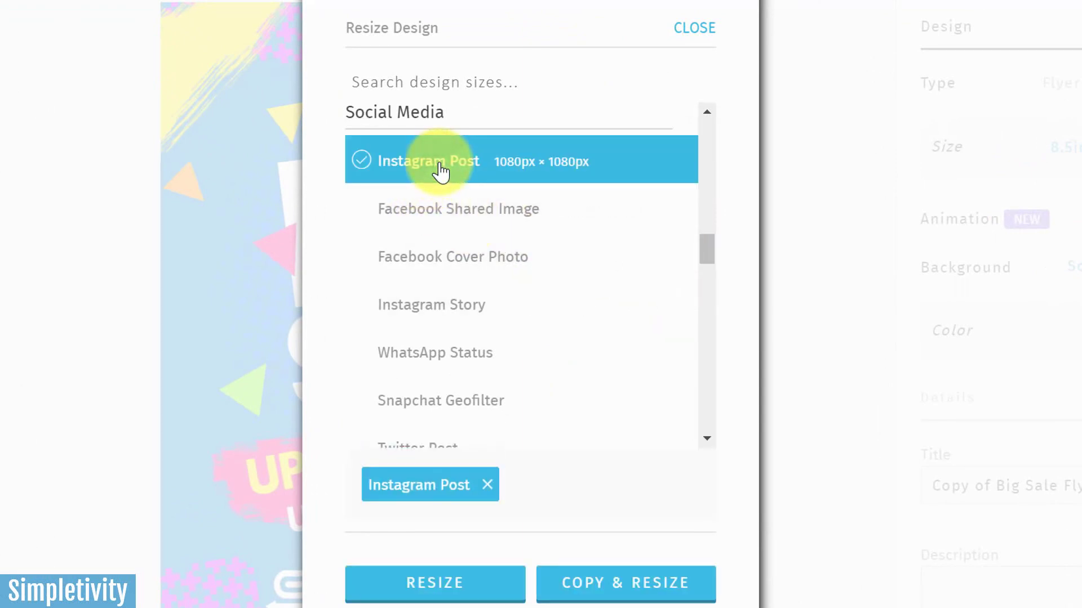
click(443, 216)
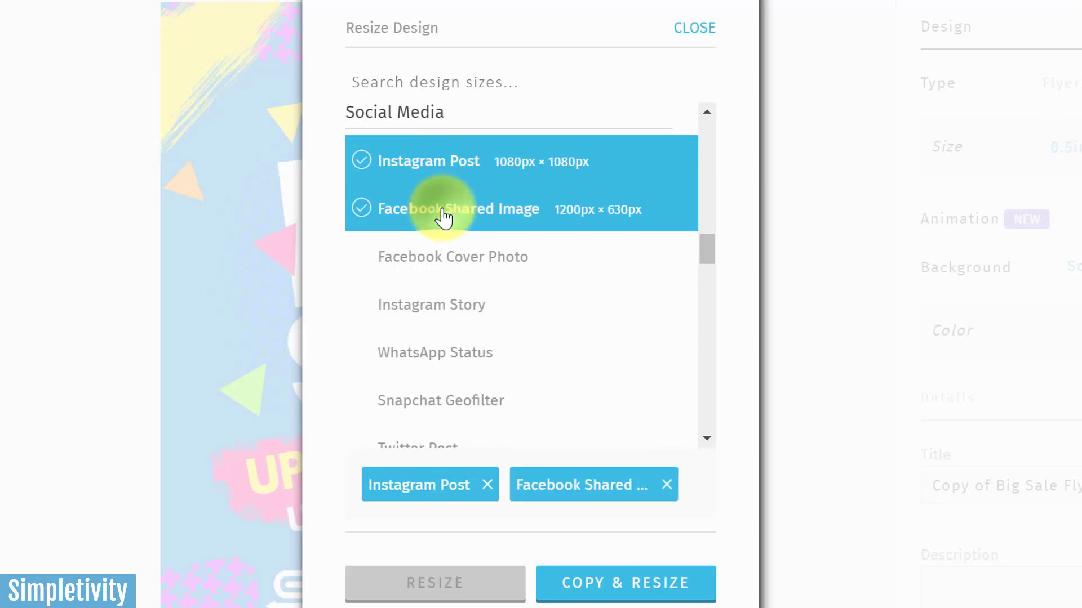